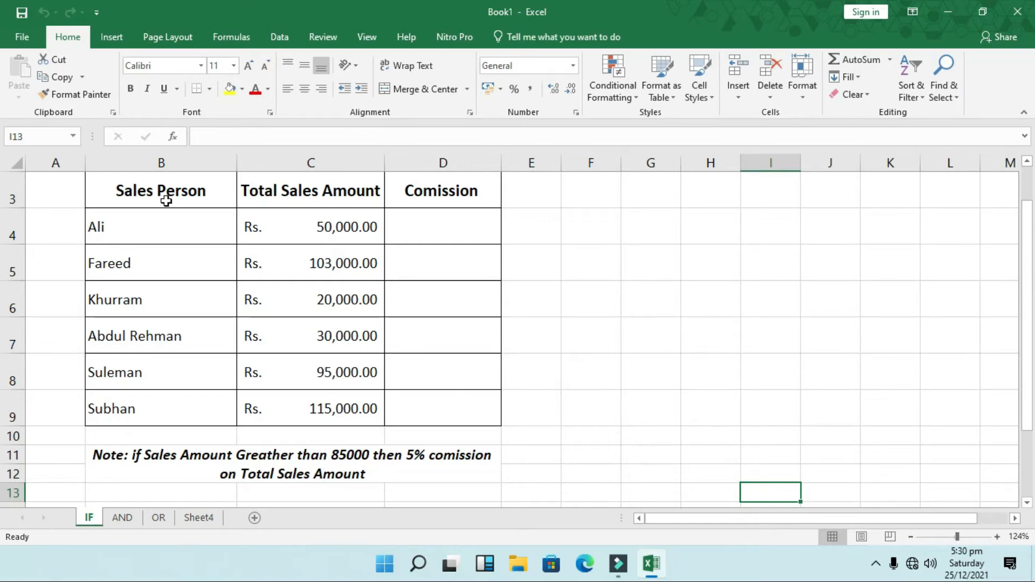
# Review the Sales Person, Total Sales Amount and Comission columns of the sales table
pyautogui.moveTo(159, 200); pyautogui.dragTo(121, 406)
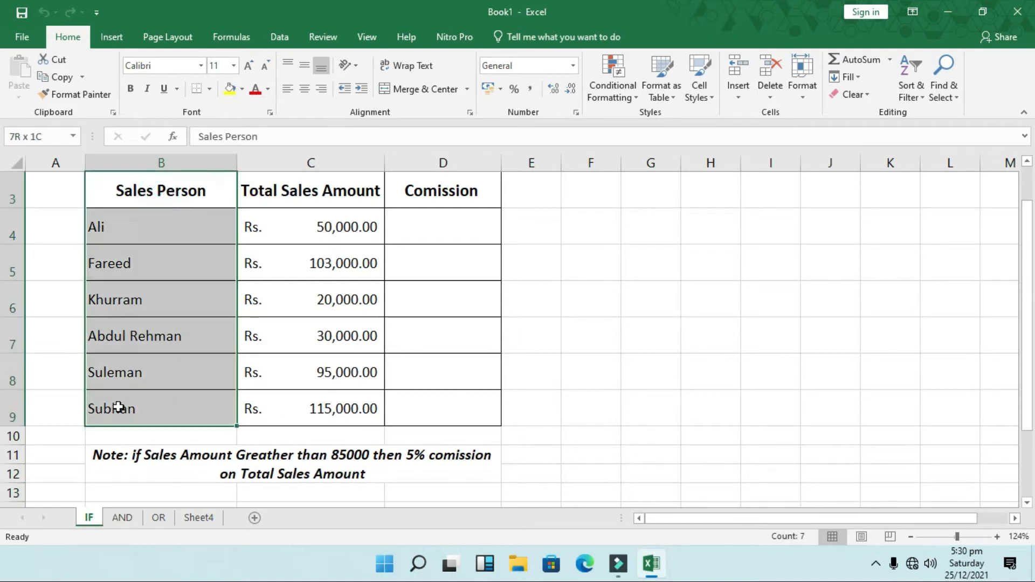
pyautogui.moveTo(281, 195); pyautogui.dragTo(276, 398)
pyautogui.moveTo(419, 189); pyautogui.dragTo(415, 422)
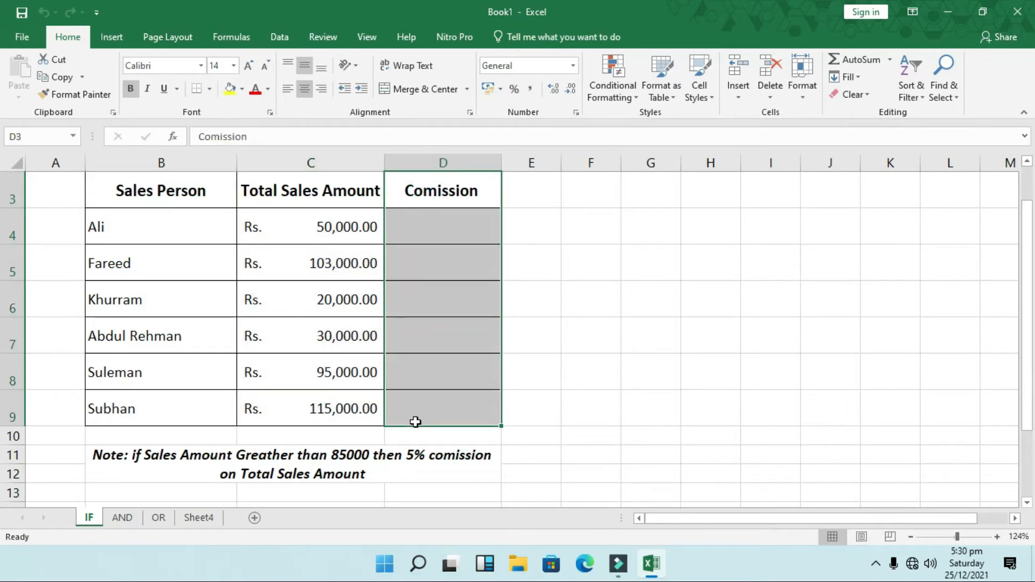
# Start an IF formula in D4 that tests C4>85000 and returns C4*5% when true
pyautogui.click(452, 211)
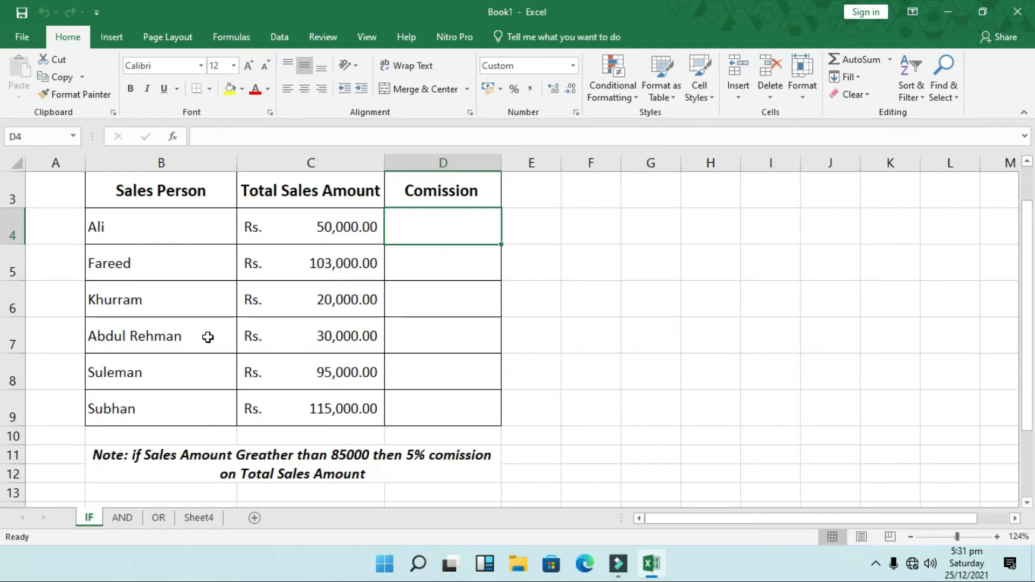
pyautogui.write('=')
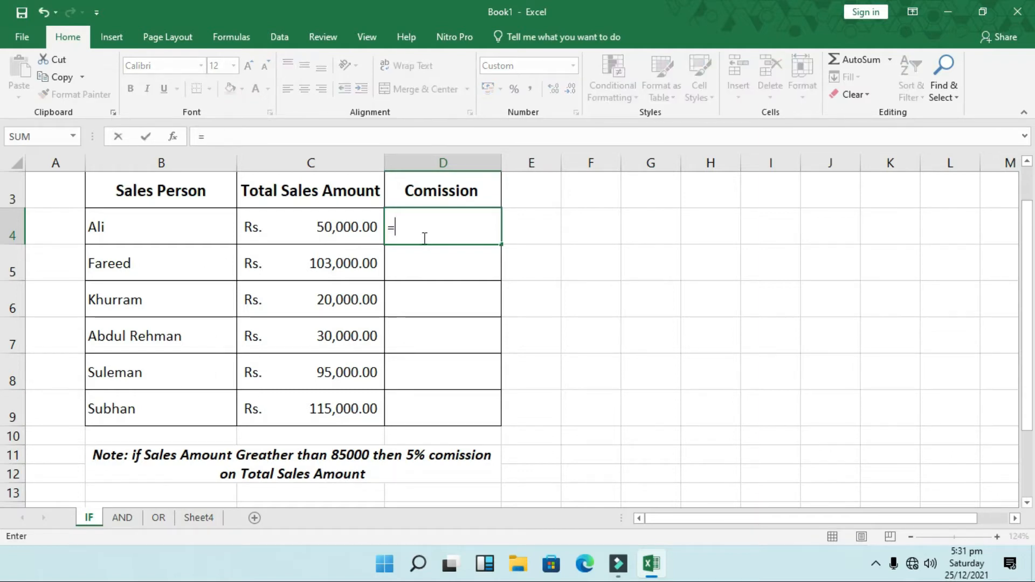
pyautogui.write('IF(')
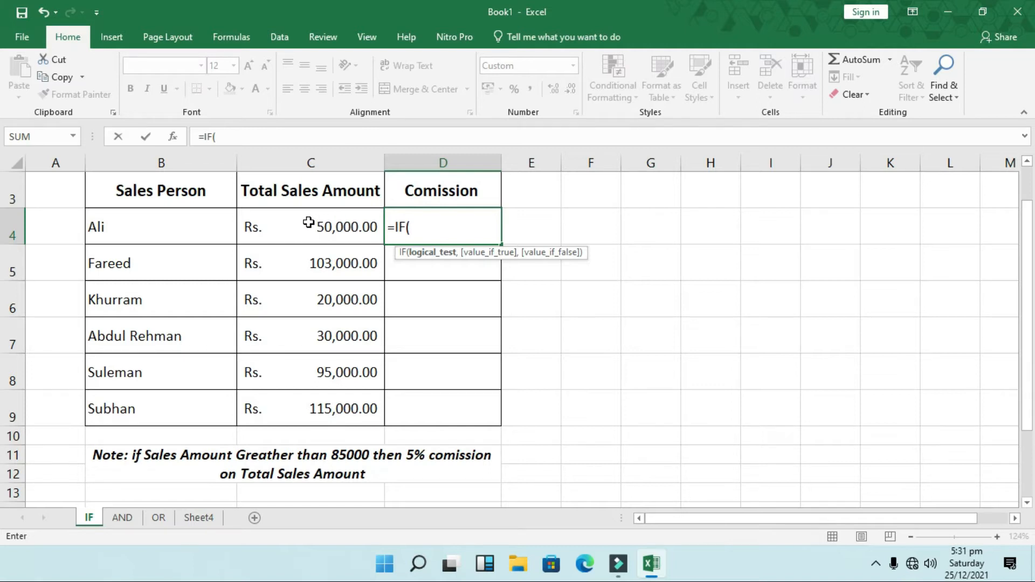
pyautogui.click(308, 223)
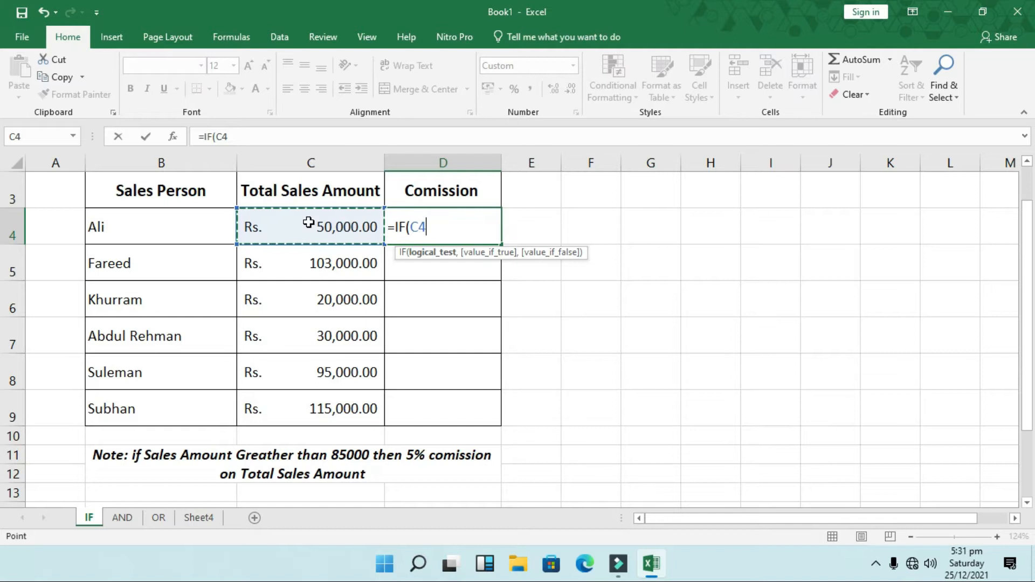
pyautogui.write('>85000,')
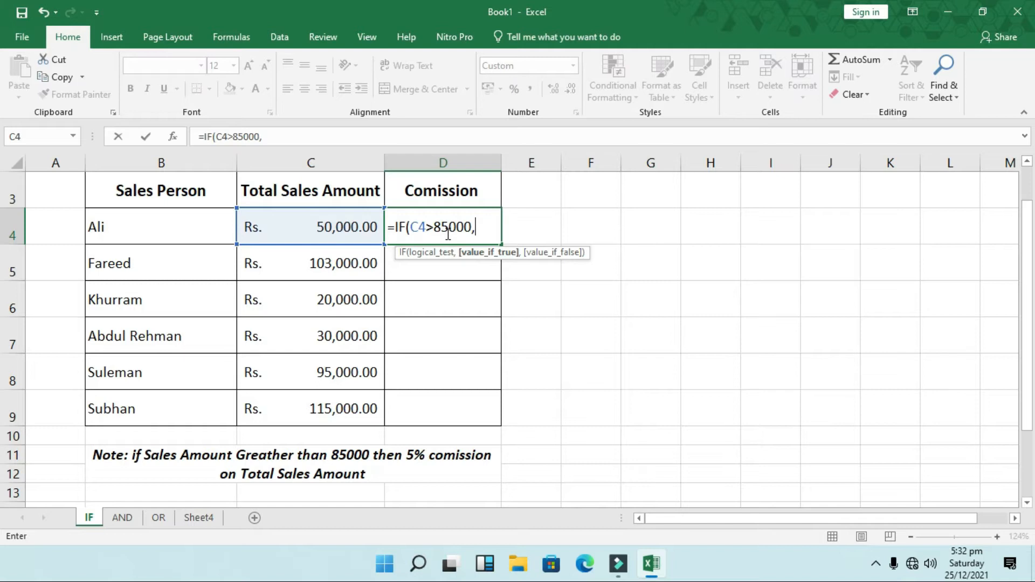
pyautogui.click(331, 229)
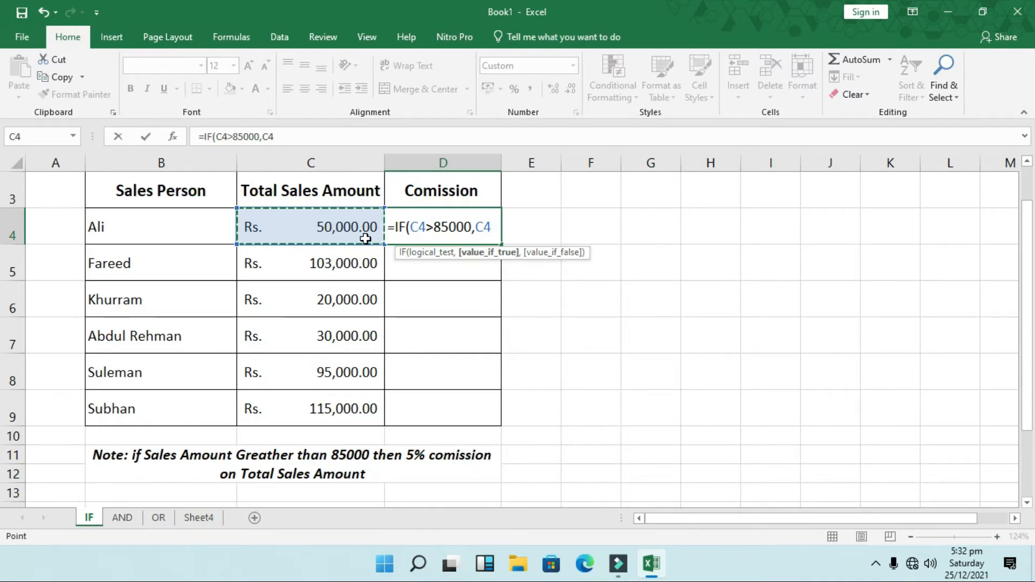
pyautogui.write('*')
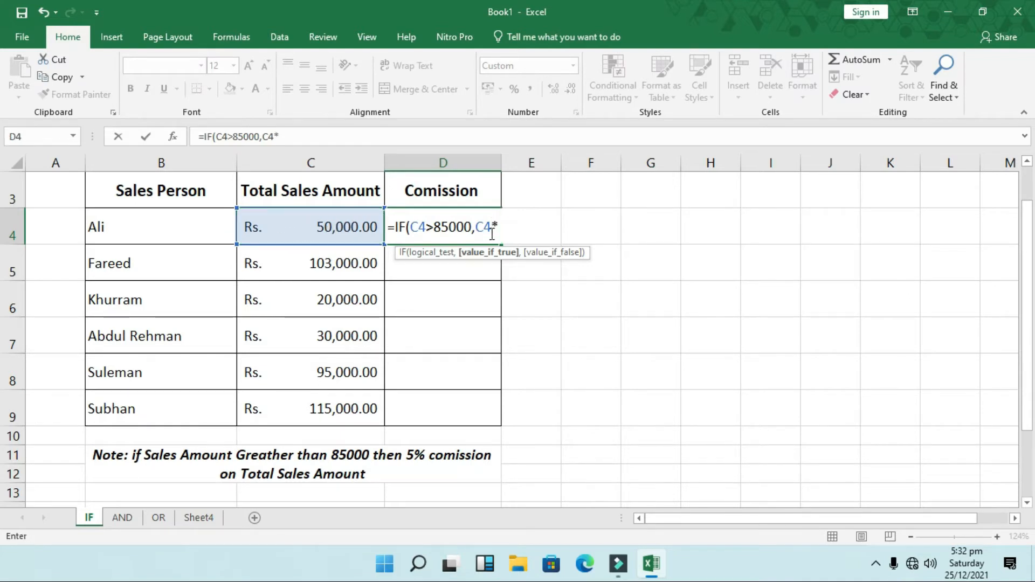
pyautogui.write('5%,')
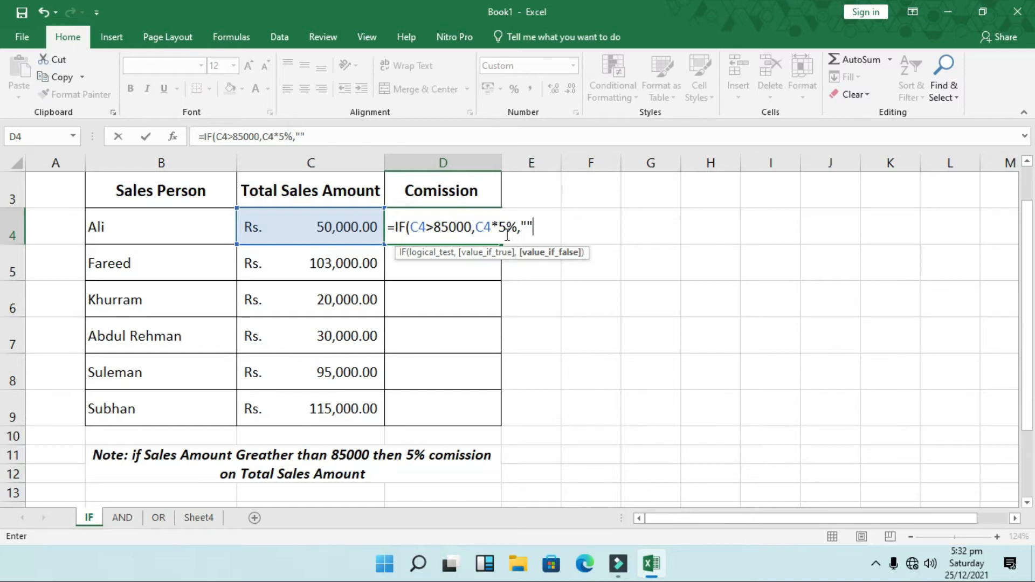
# Complete the D4 formula with the text "No Comiision" as the value if false
pyautogui.click(527, 226)
pyautogui.write('No Co')
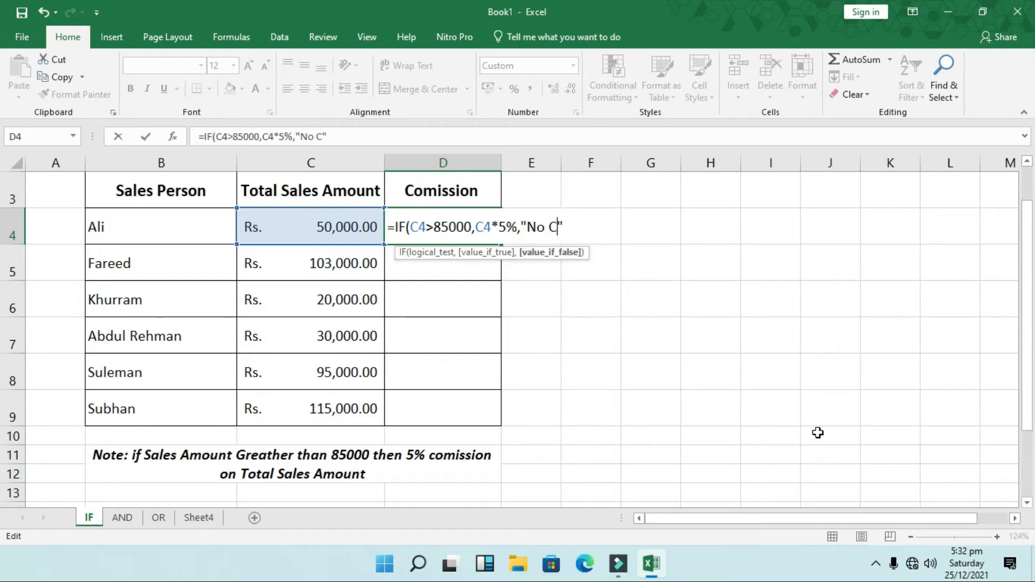
pyautogui.write('miision"')
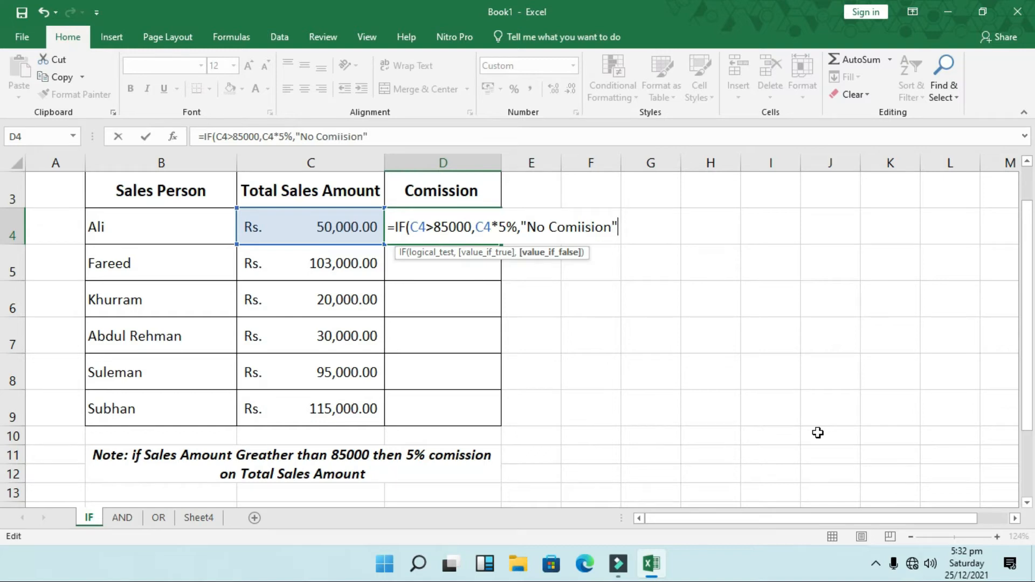
pyautogui.write(')')
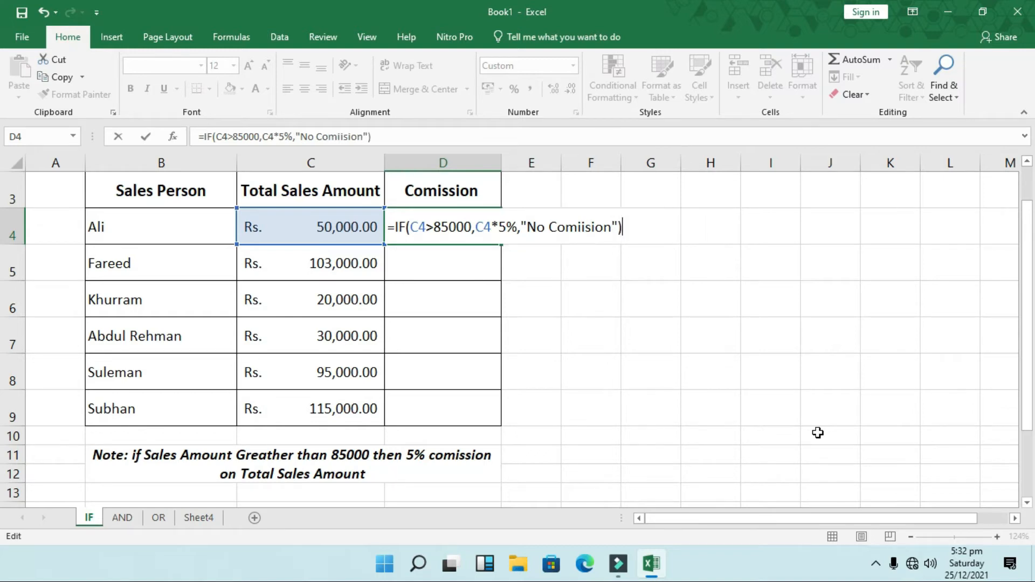
pyautogui.press('Return')
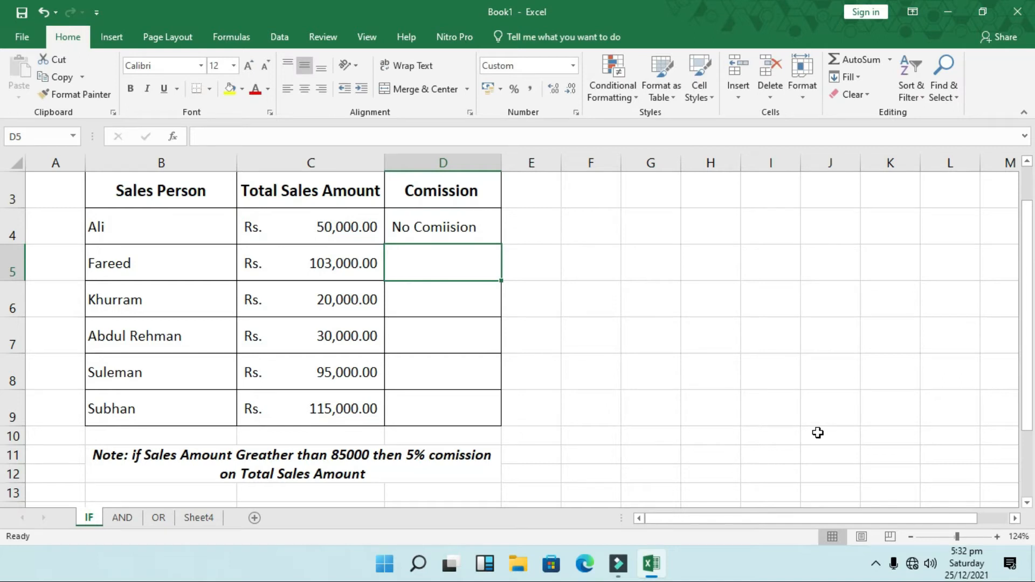
# Copy the commission formula from D4 down to D9 and check the copied formula in D5
pyautogui.click(375, 223)
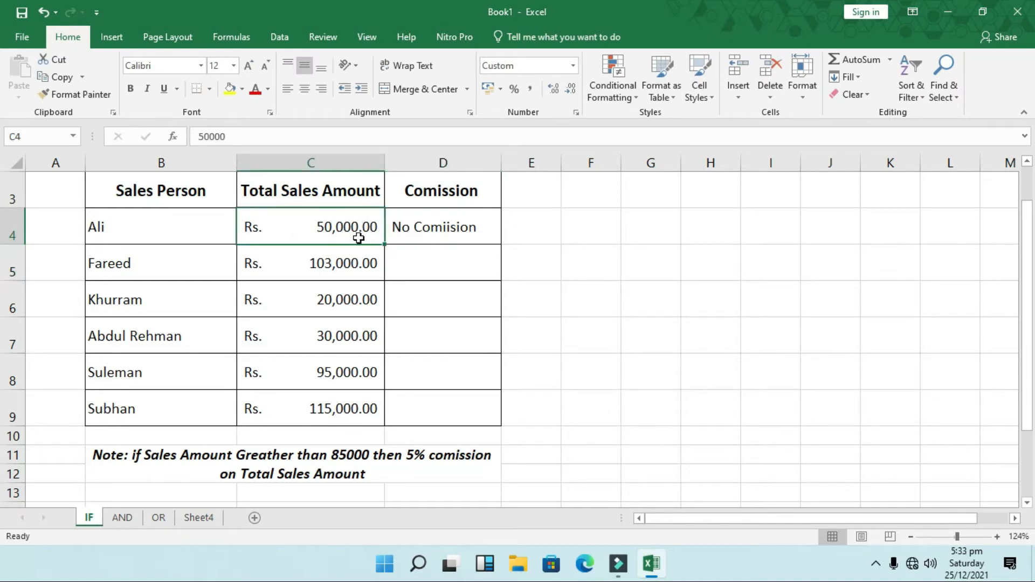
pyautogui.click(409, 229)
pyautogui.moveTo(502, 246); pyautogui.dragTo(507, 424)
pyautogui.click(448, 265)
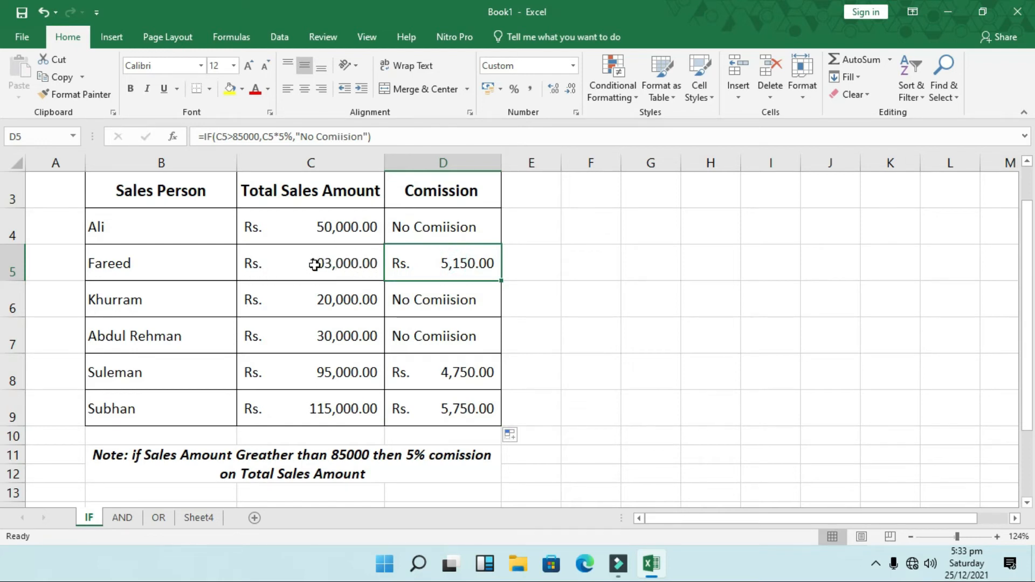
pyautogui.click(475, 272)
# Center the Comission values in D4:D9 horizontally
pyautogui.moveTo(431, 224); pyautogui.dragTo(437, 401)
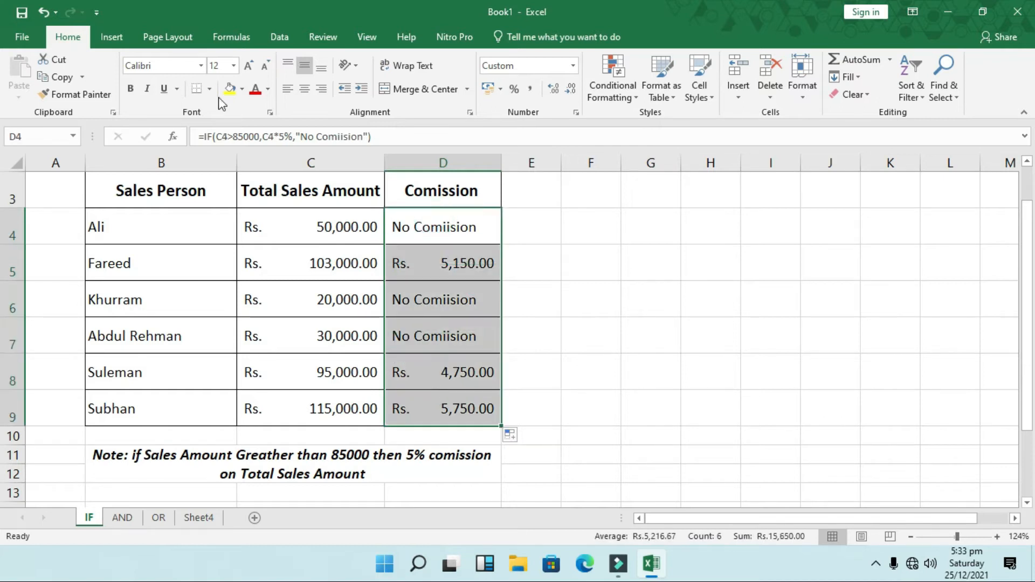
pyautogui.click(304, 88)
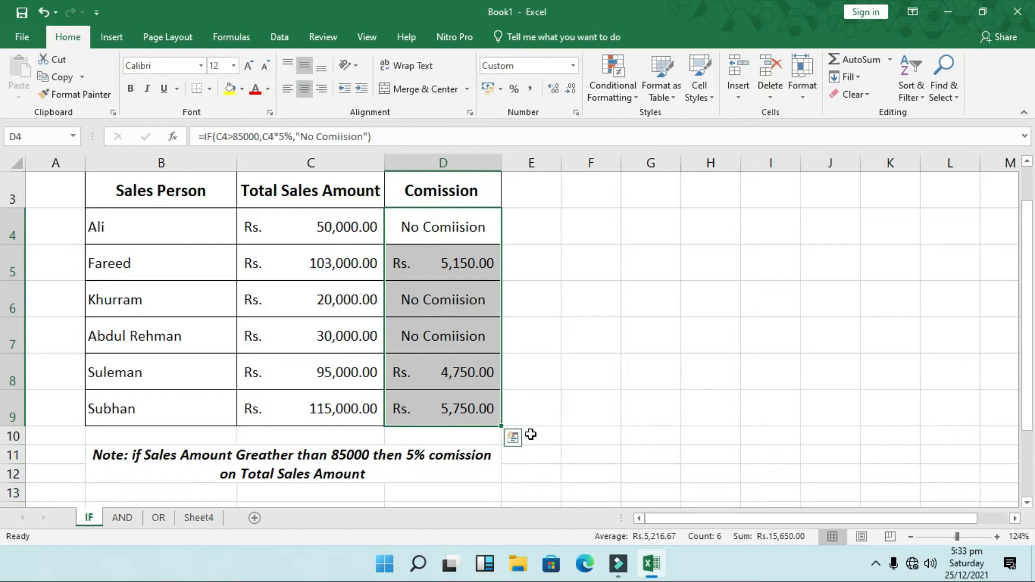
pyautogui.click(533, 456)
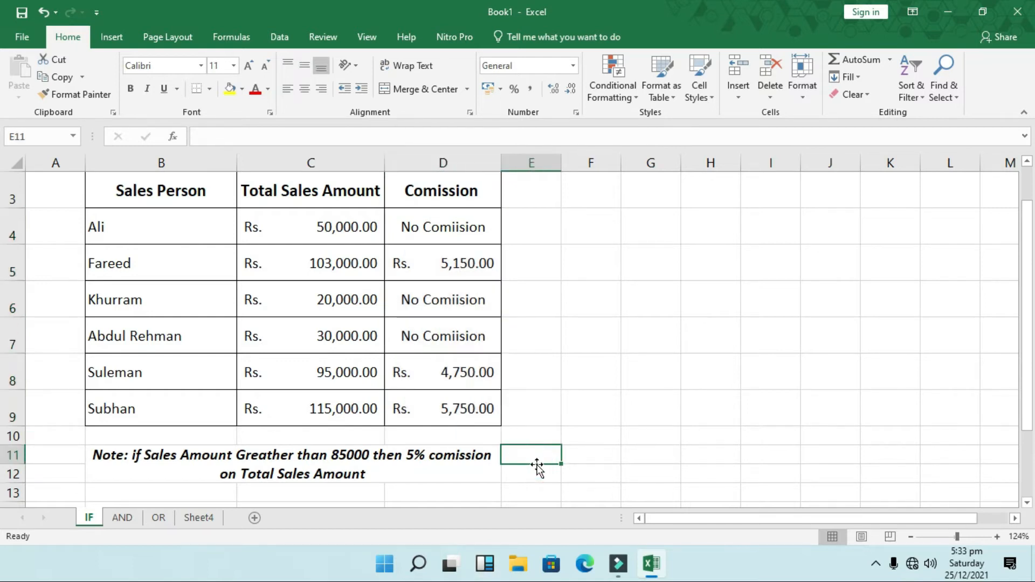
# On the AND sheet, start a formula in F4 with IF and a nested AND function
pyautogui.click(123, 517)
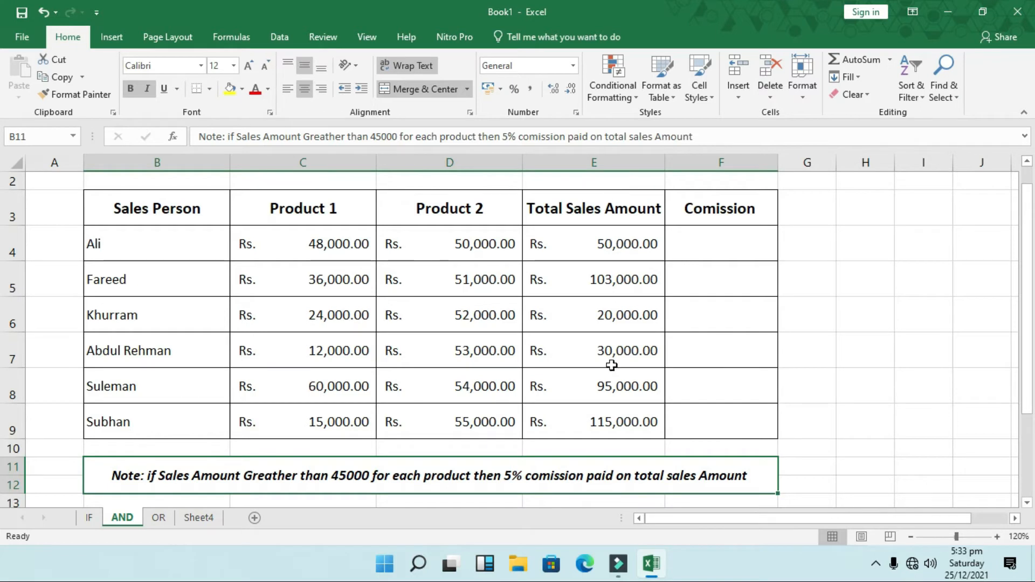
pyautogui.click(710, 235)
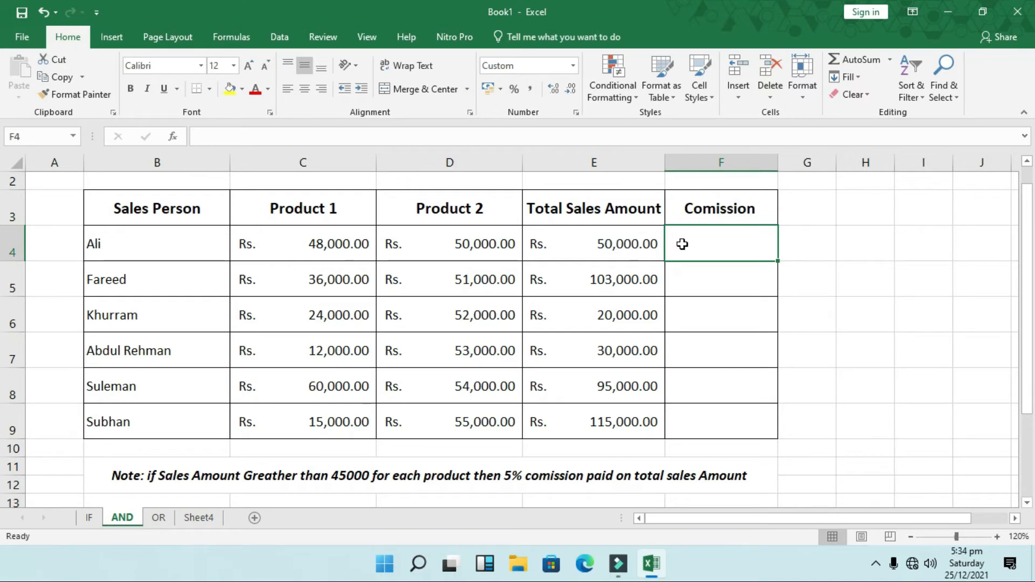
pyautogui.write('=if')
pyautogui.press('Tab')
pyautogui.write('and')
pyautogui.press('Tab')
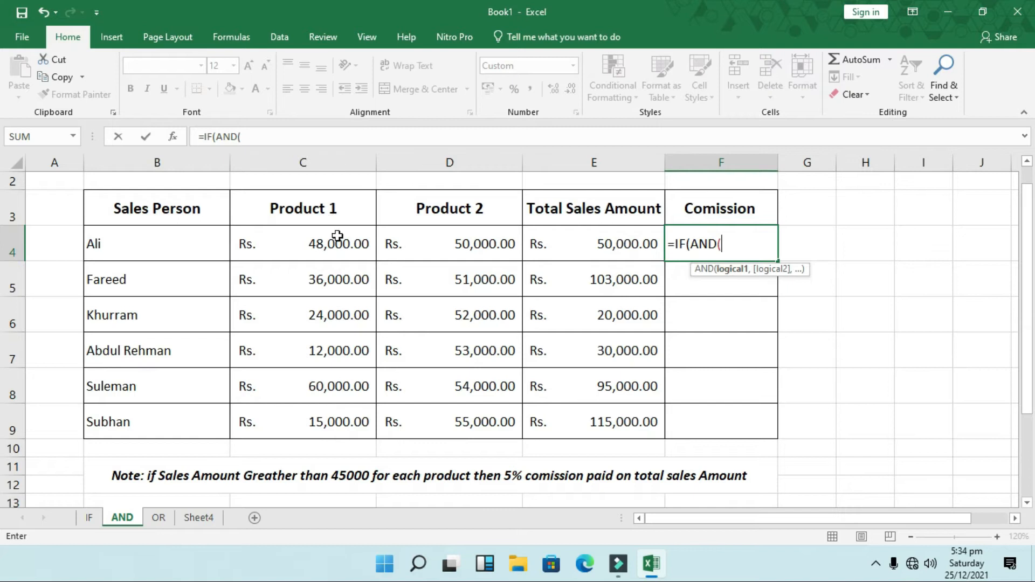
# Add the conditions C4>4500 and D4>4500 to the AND function in F4
pyautogui.click(339, 240)
pyautogui.write('>450')
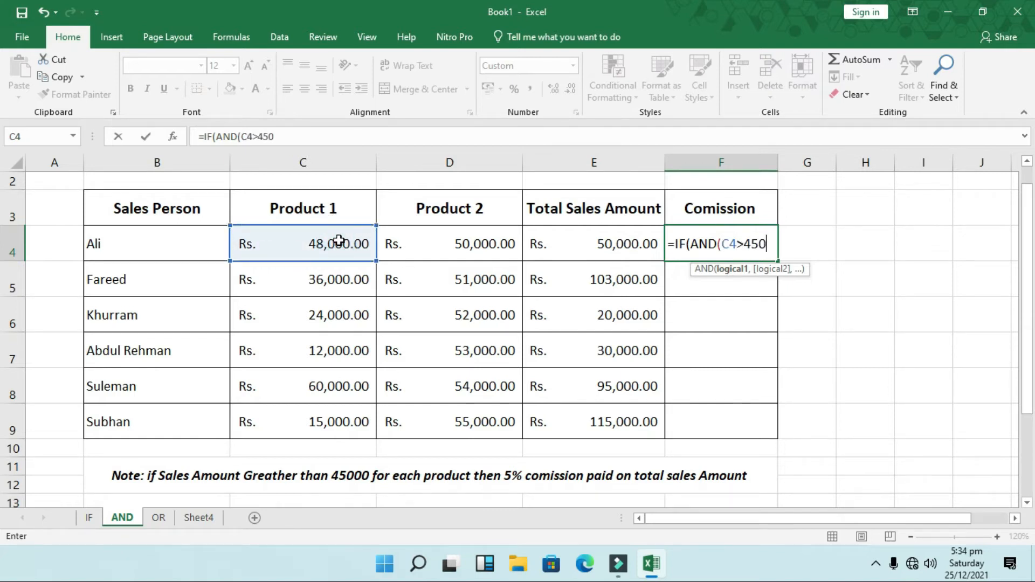
pyautogui.write('0,')
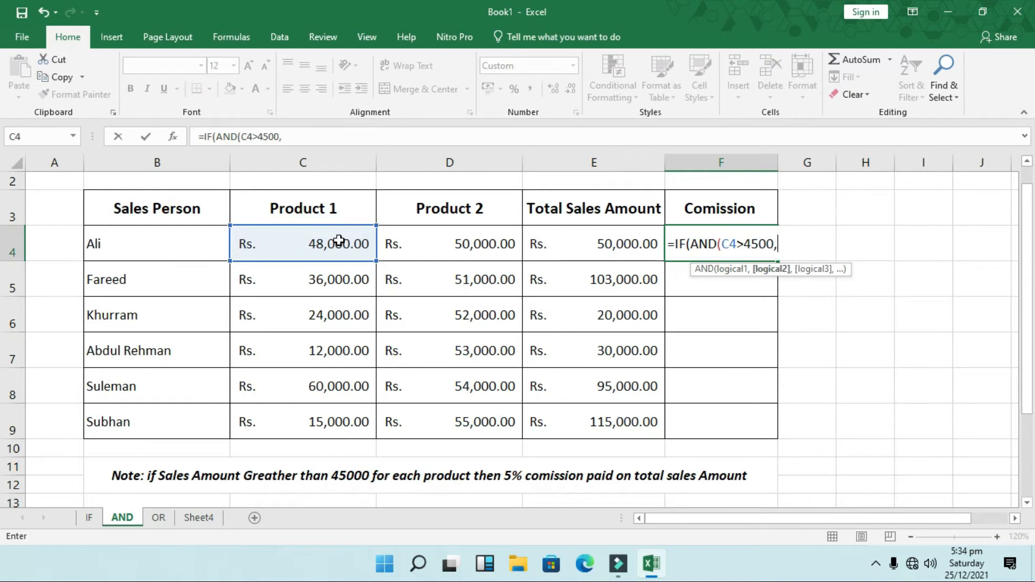
pyautogui.click(455, 253)
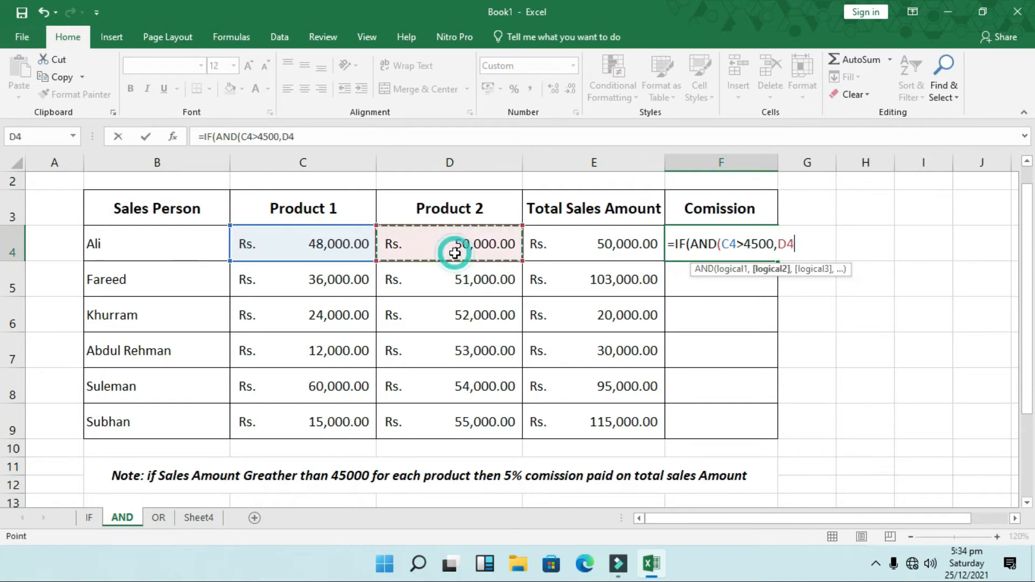
pyautogui.write('>450')
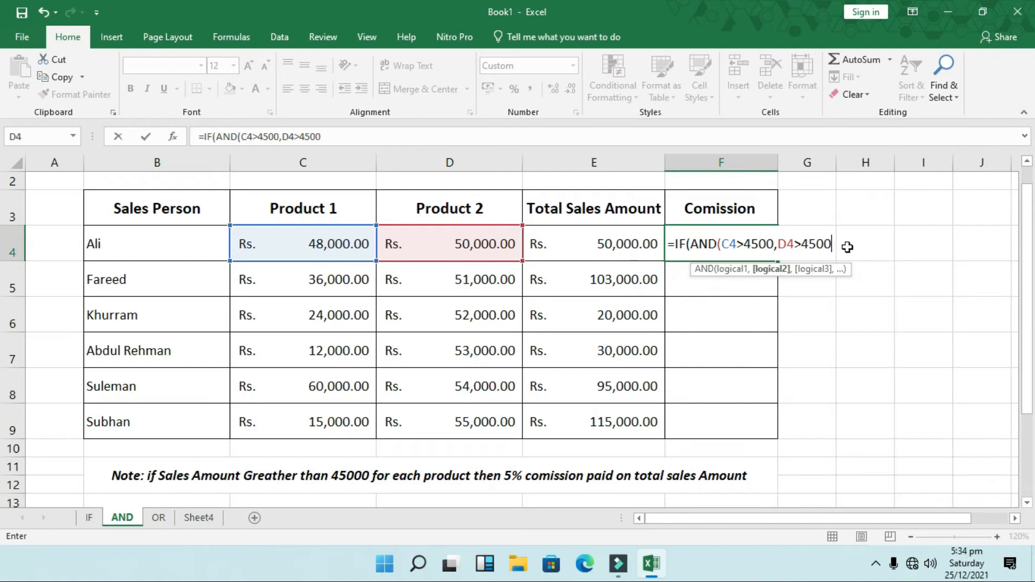
# Correct both AND thresholds in F4 to 45000 and close the logical test
pyautogui.write('0')
pyautogui.click(765, 246)
pyautogui.write('0')
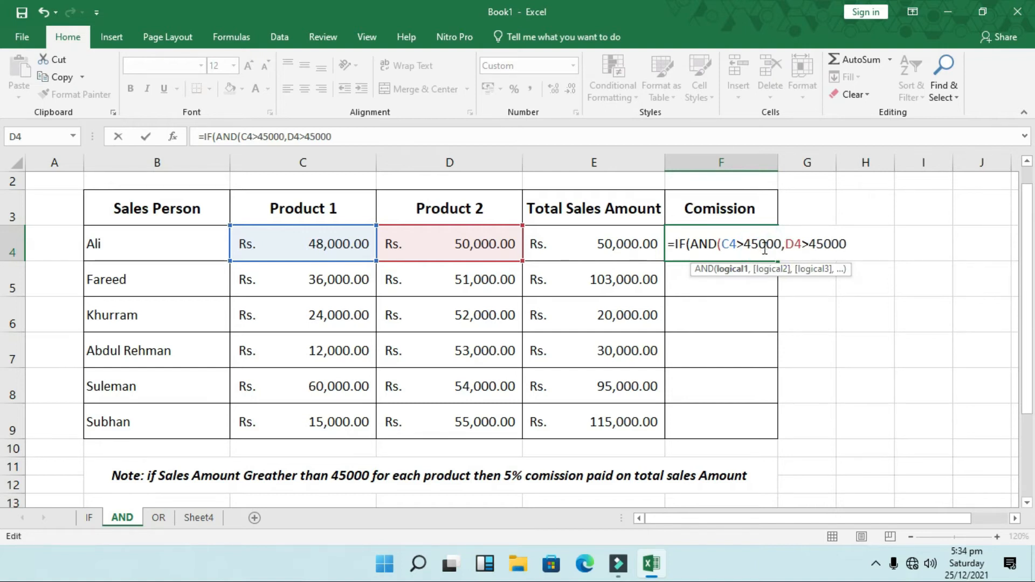
pyautogui.click(852, 242)
pyautogui.write('),')
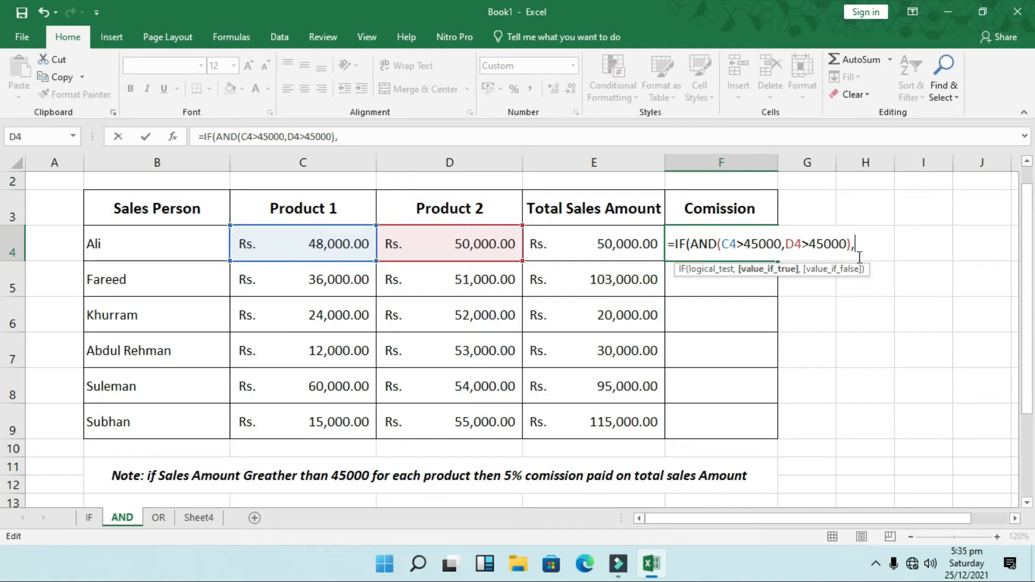
# Complete the F4 formula with E4*5% as the value if true and "No Comiision" as the value if false
pyautogui.click(604, 243)
pyautogui.write('*5%')
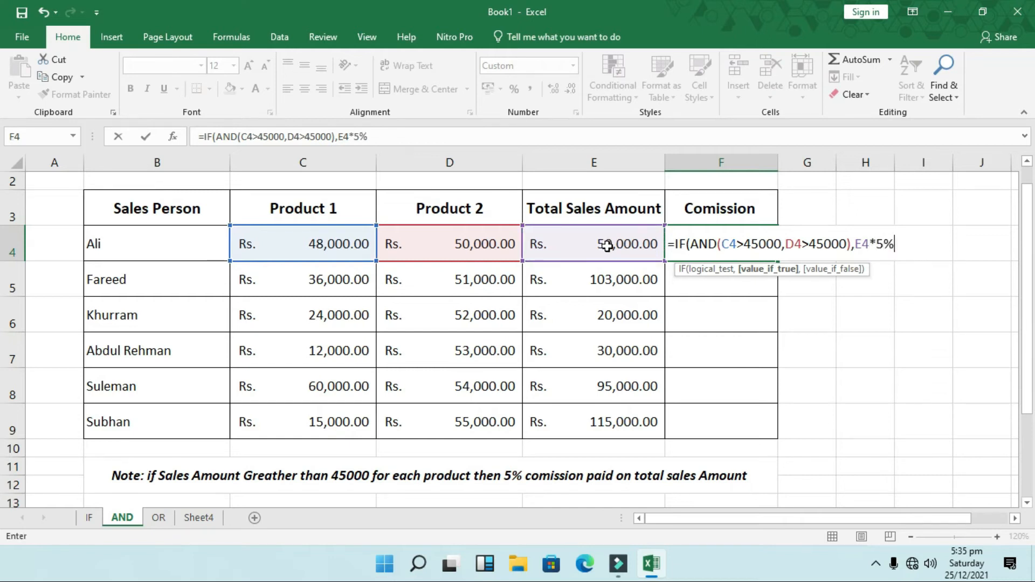
pyautogui.write(',')
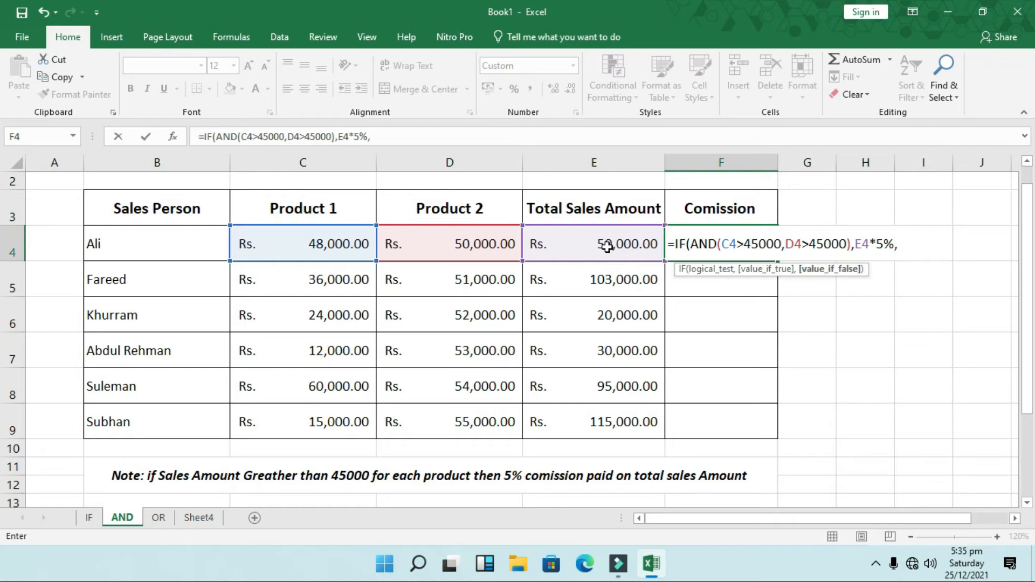
pyautogui.write('"No Comiision)')
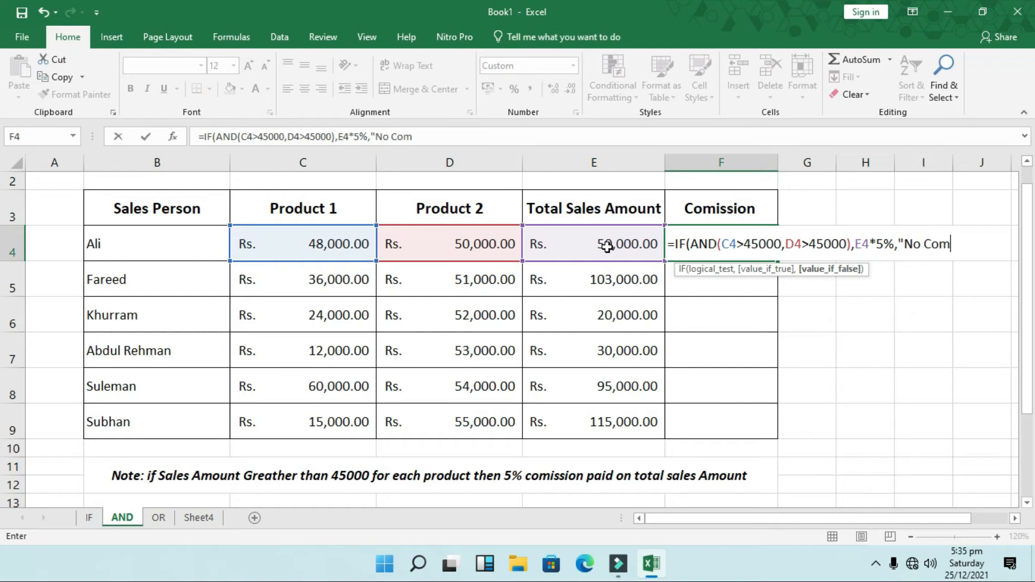
pyautogui.moveTo(725, 247); pyautogui.dragTo(785, 249)
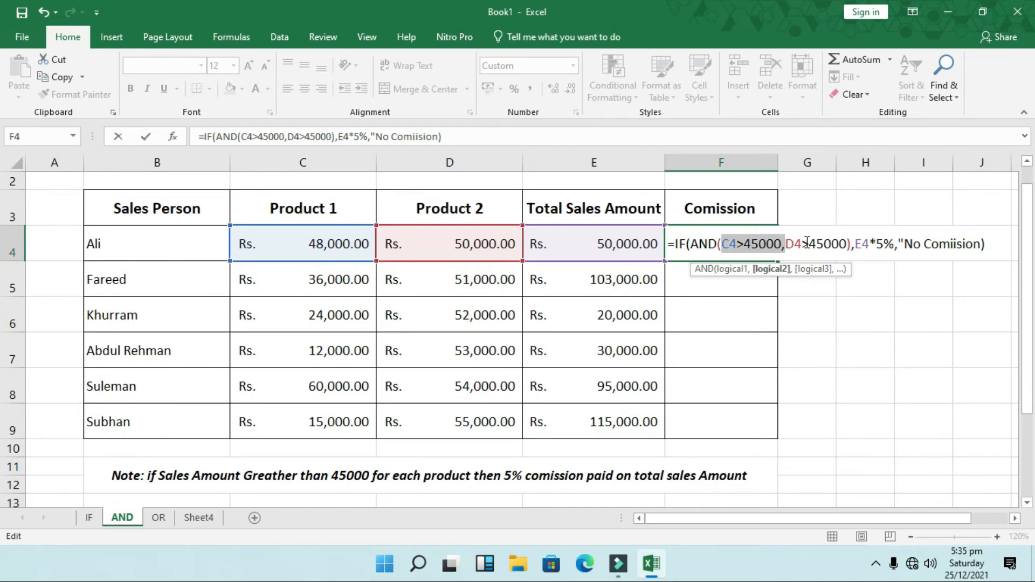
pyautogui.click(979, 245)
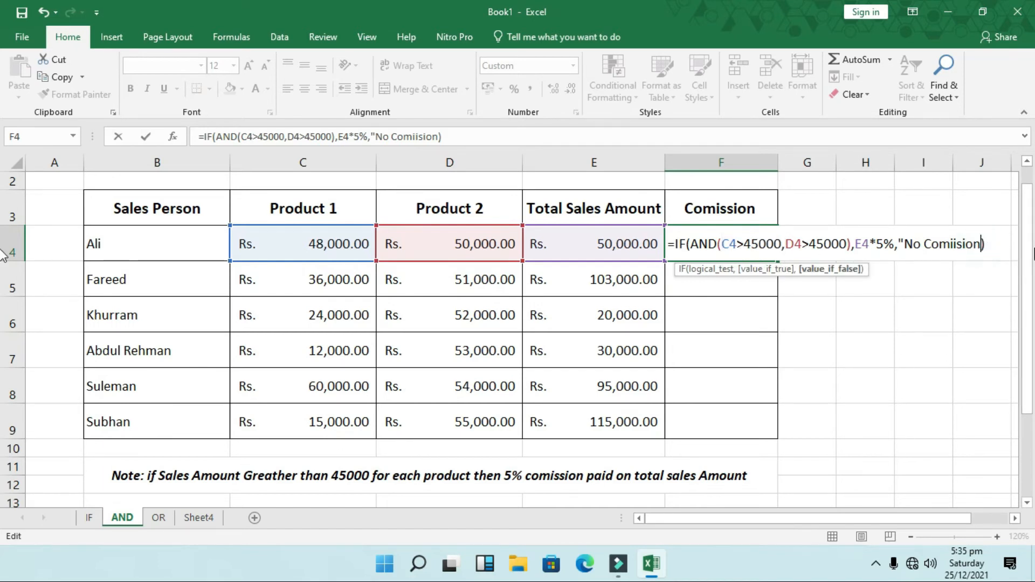
pyautogui.write('"')
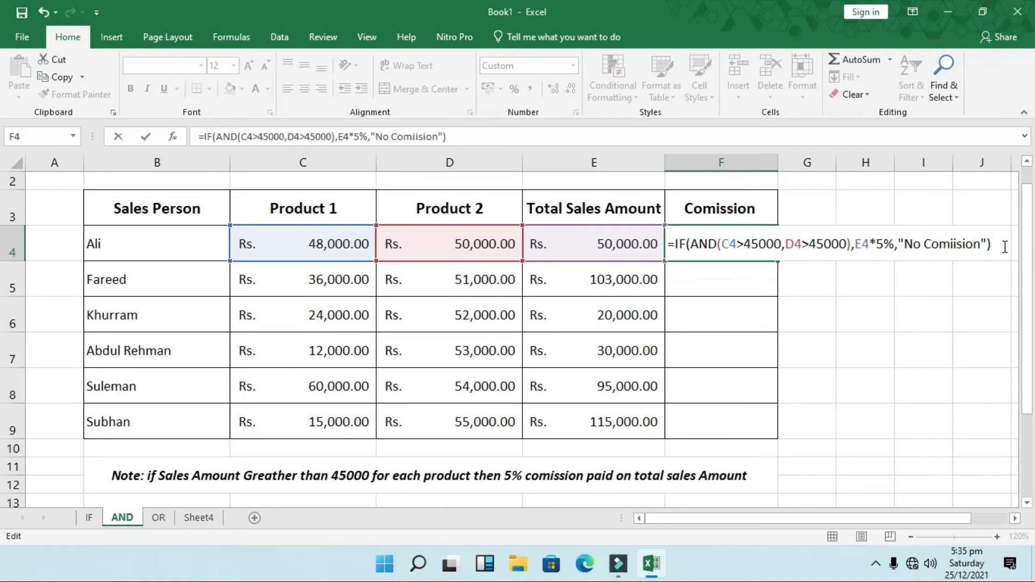
pyautogui.press('Return')
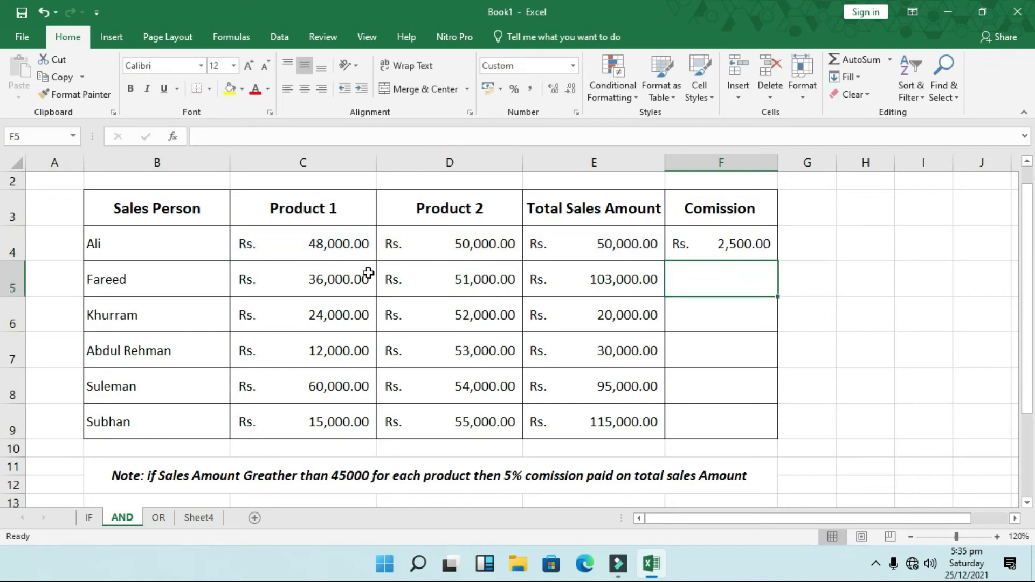
# Compare the Product 1 and Product 2 sales in C4 and D4 against the 45000 condition
pyautogui.click(291, 243)
pyautogui.click(423, 242)
pyautogui.click(348, 247)
pyautogui.click(407, 246)
pyautogui.click(338, 251)
pyautogui.click(396, 244)
pyautogui.click(324, 241)
pyautogui.click(426, 244)
# Fill the F4 commission formula down through F9 and check the results against the product sales in row 5
pyautogui.click(734, 243)
pyautogui.moveTo(780, 261); pyautogui.dragTo(776, 444)
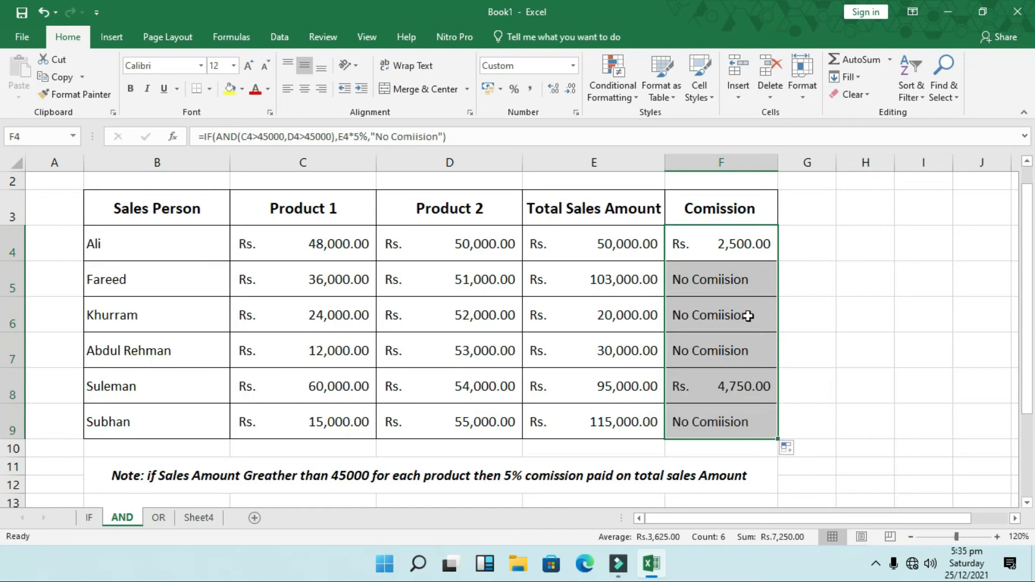
pyautogui.click(730, 291)
pyautogui.click(719, 339)
pyautogui.click(375, 283)
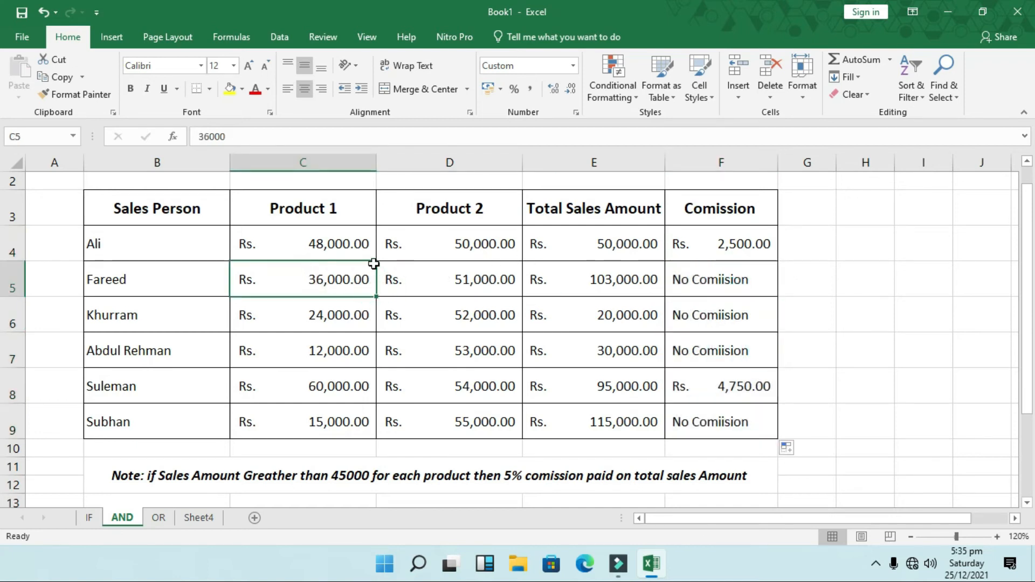
pyautogui.click(461, 283)
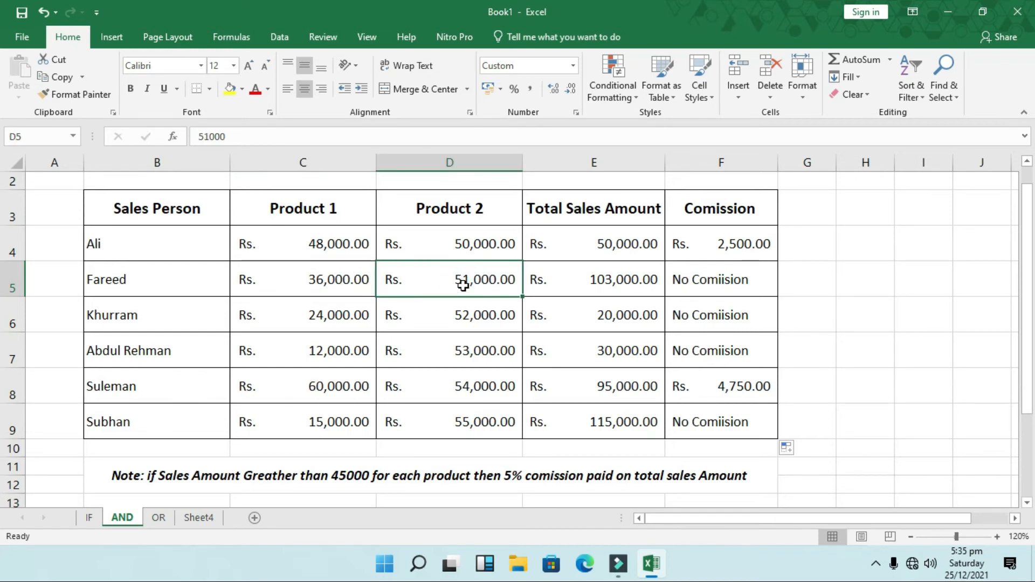
pyautogui.click(325, 292)
pyautogui.click(411, 268)
pyautogui.click(285, 306)
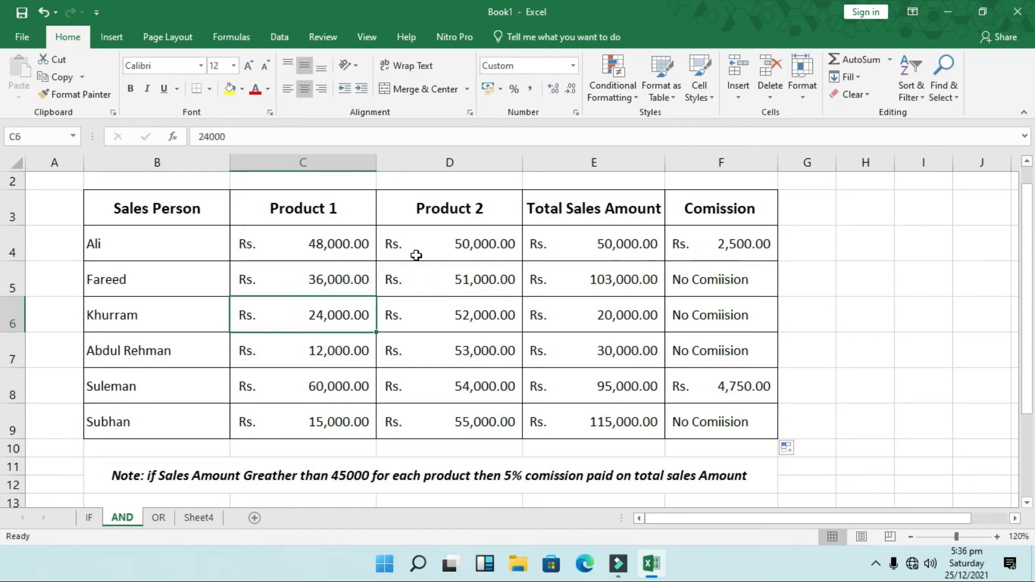
# Center the contents of the commission cells F4:F9 horizontally
pyautogui.moveTo(753, 241); pyautogui.dragTo(769, 405)
pyautogui.click(305, 88)
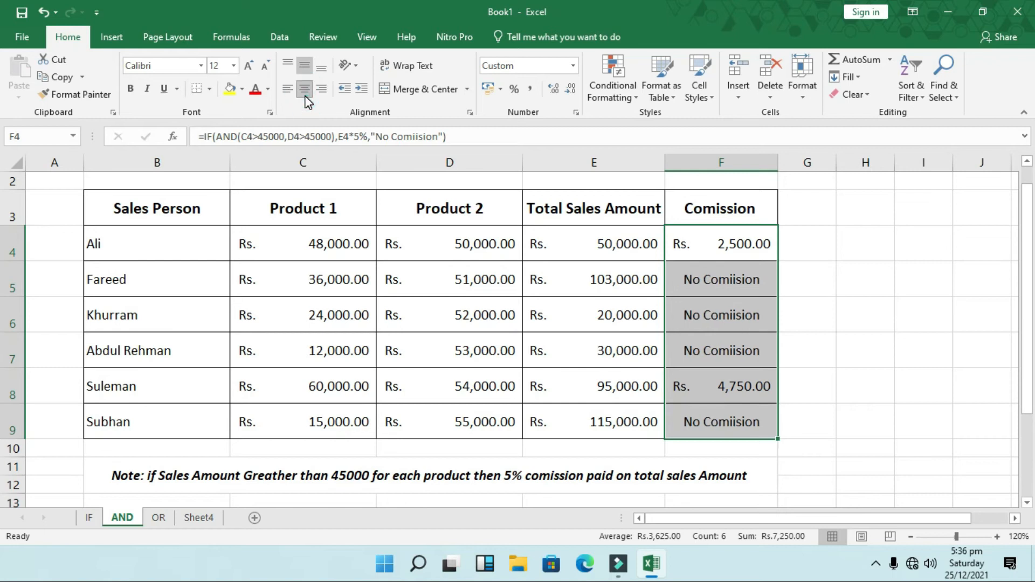
# On the OR sheet, start a formula in F4 with IF and a nested OR function
pyautogui.click(161, 519)
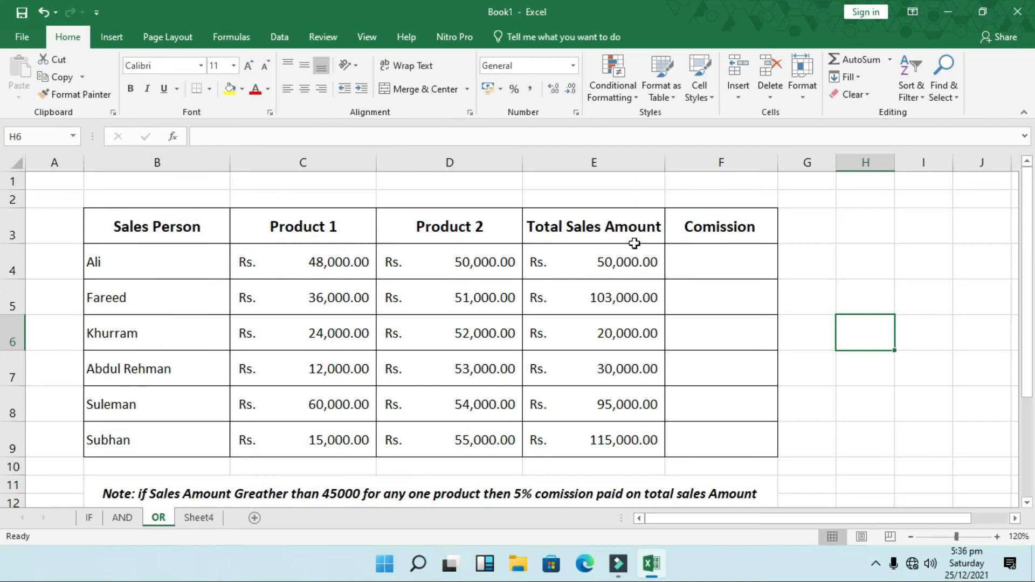
pyautogui.click(625, 259)
pyautogui.click(720, 261)
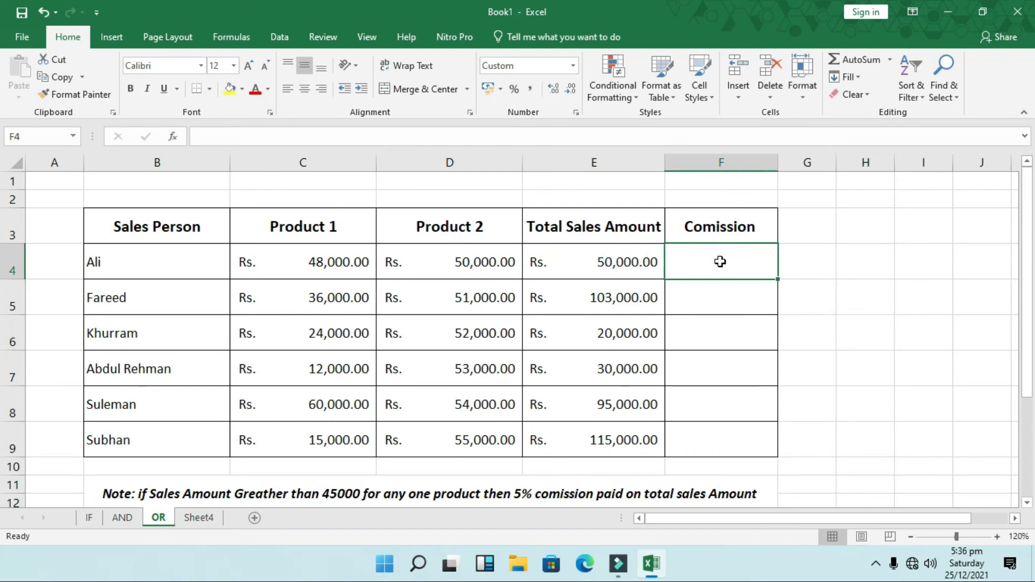
pyautogui.write('=if')
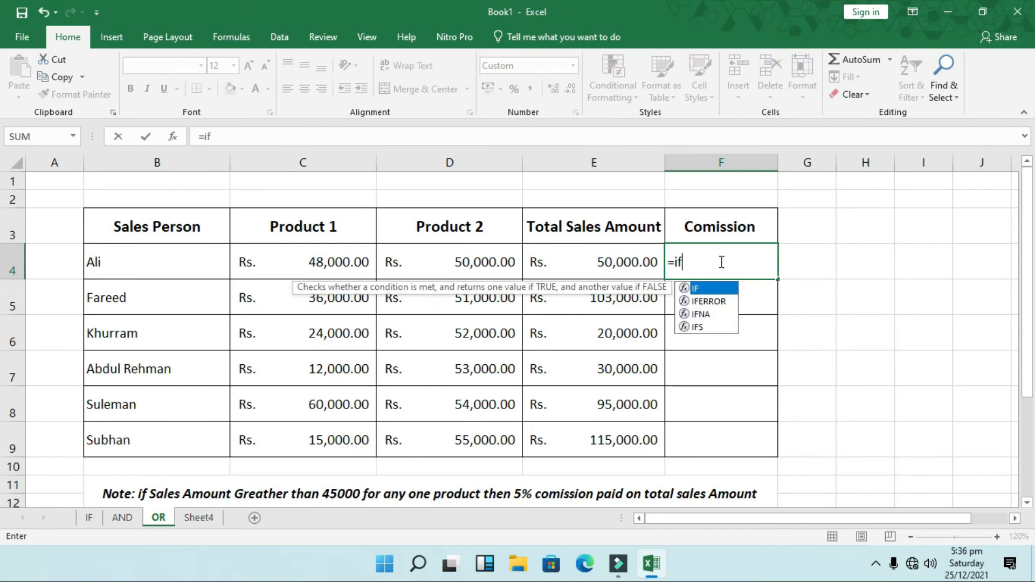
pyautogui.press('Tab')
pyautogui.write('p')
pyautogui.press('BackSpace')
pyautogui.write('or')
pyautogui.press('Tab')
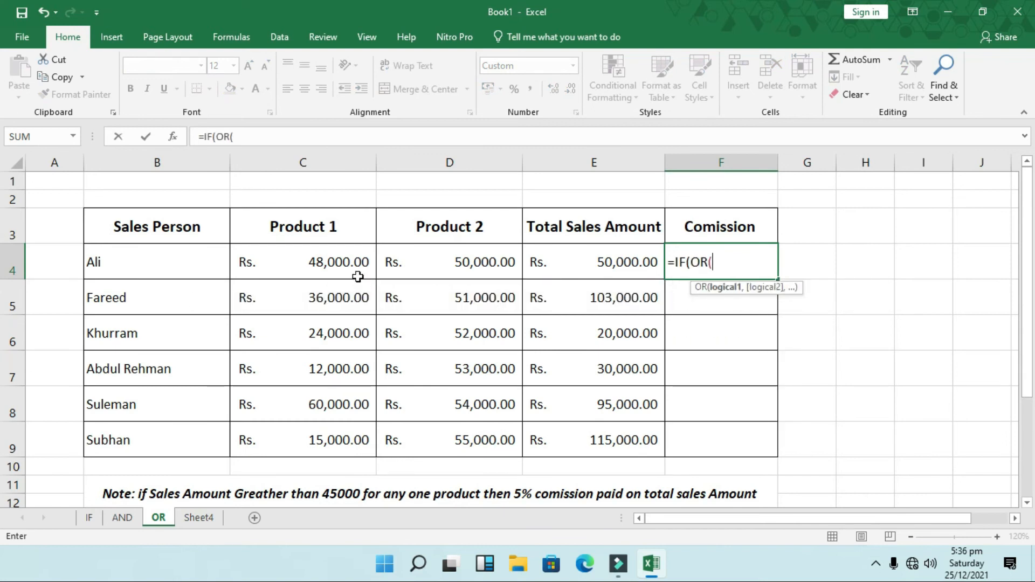
# Add the conditions C4>45000 and D4>4500 to the OR function in F4 and close the logical test
pyautogui.click(341, 265)
pyautogui.write('>')
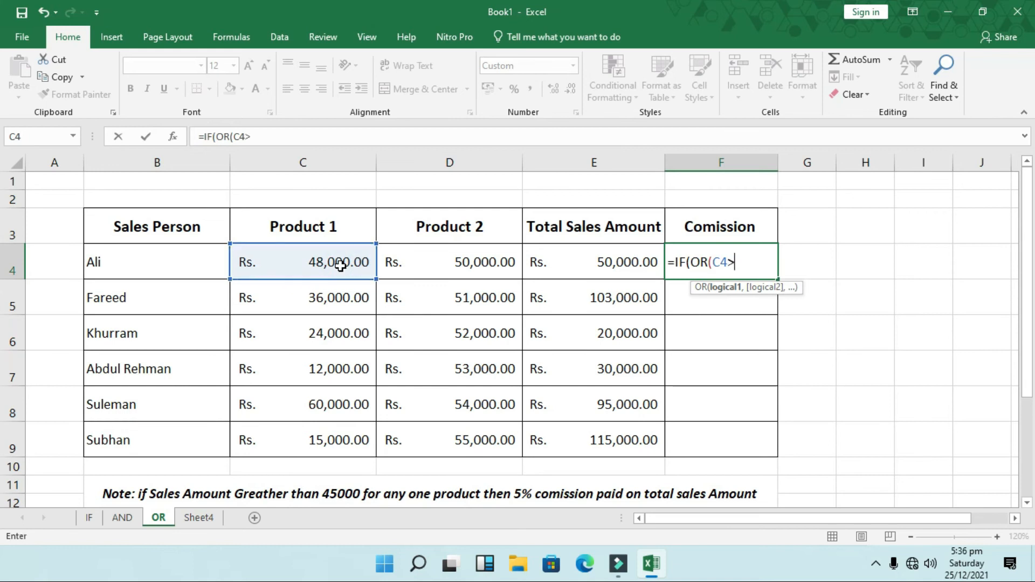
pyautogui.write('45000,')
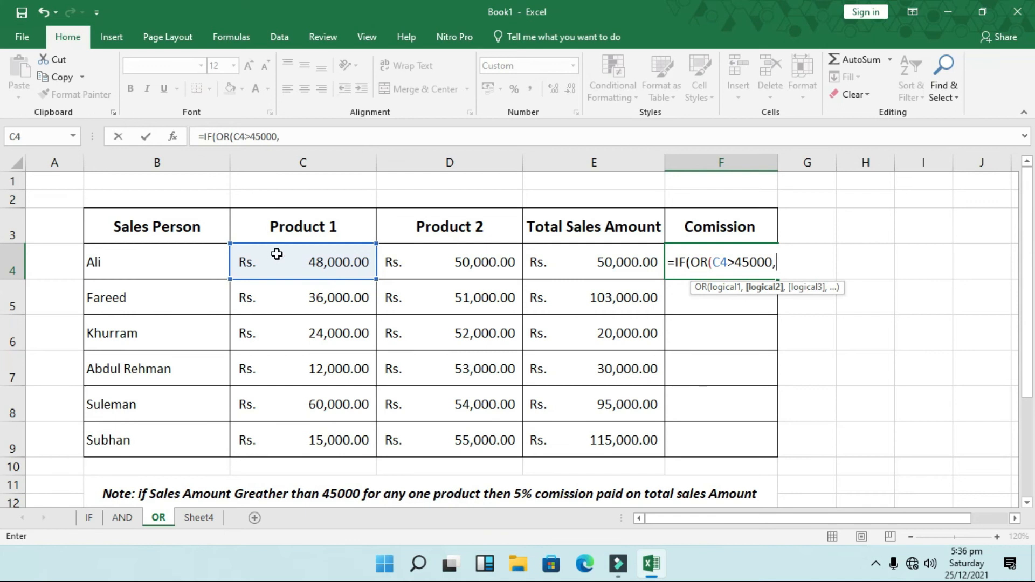
pyautogui.click(420, 263)
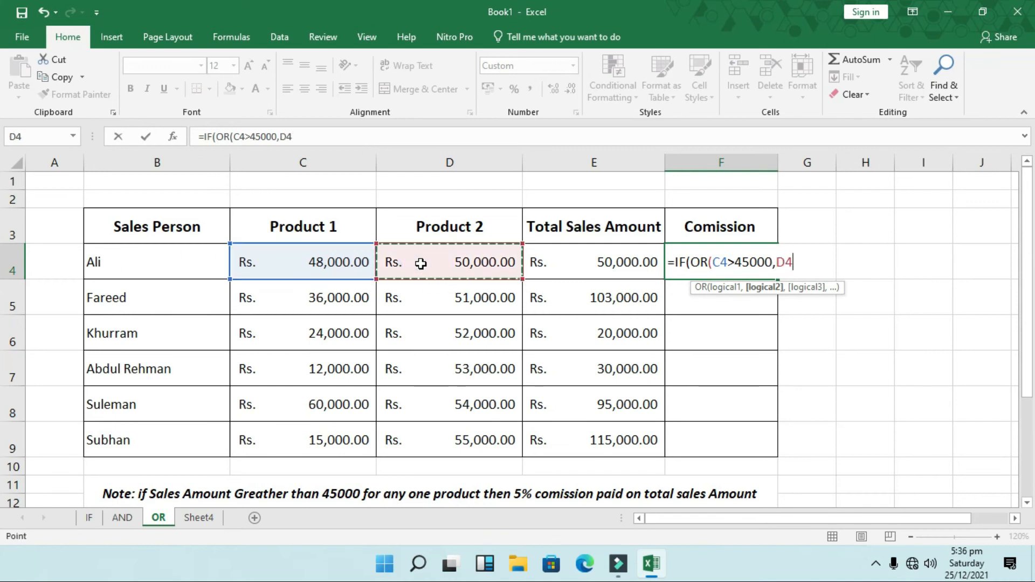
pyautogui.write('>4500')
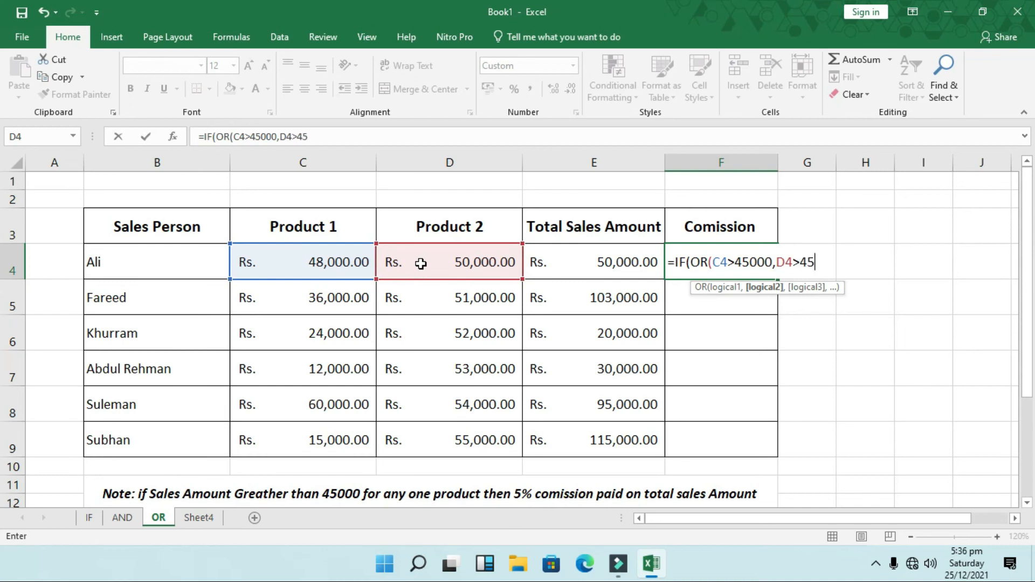
pyautogui.write(')')
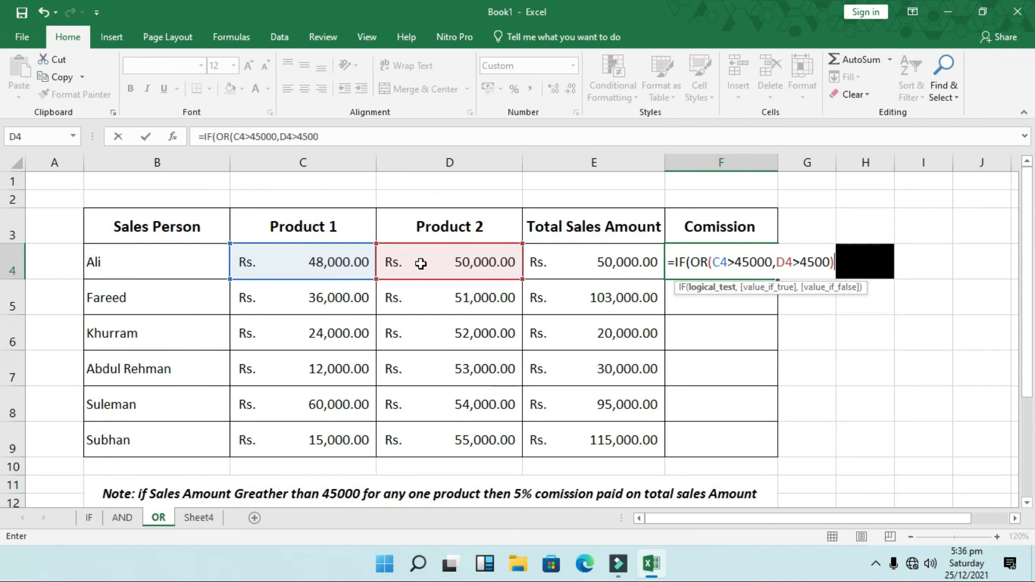
pyautogui.write(',')
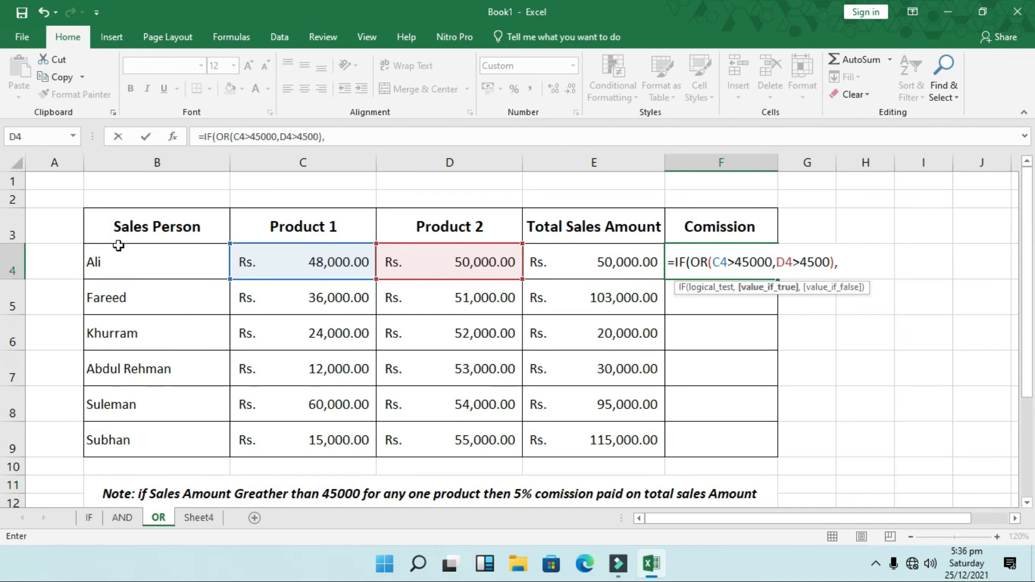
# Complete the F4 formula with E4*5% as the value if true and "No Commision" as the value if false
pyautogui.click(577, 247)
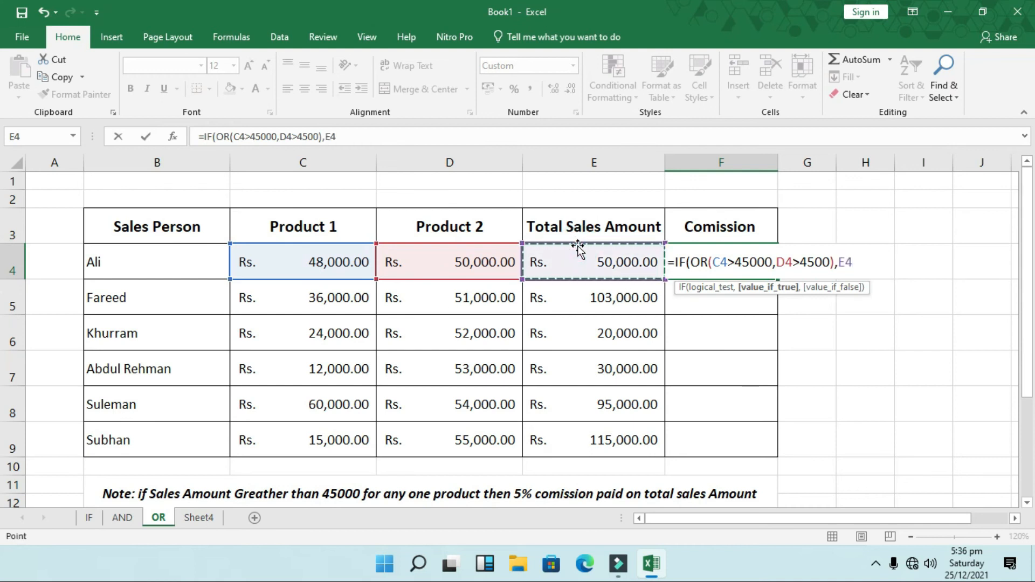
pyautogui.write('*')
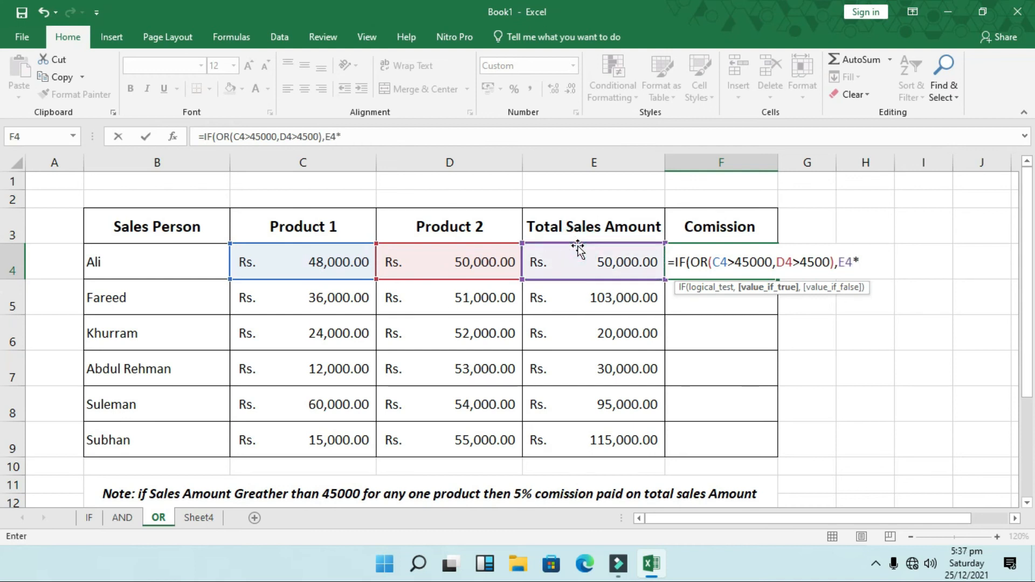
pyautogui.write('5%,')
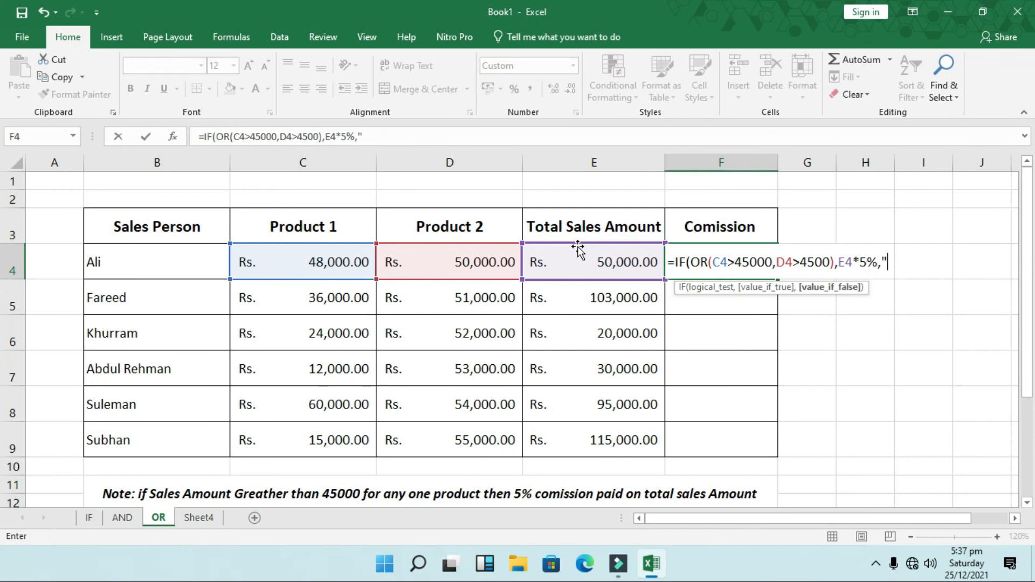
pyautogui.write('"No Commisi')
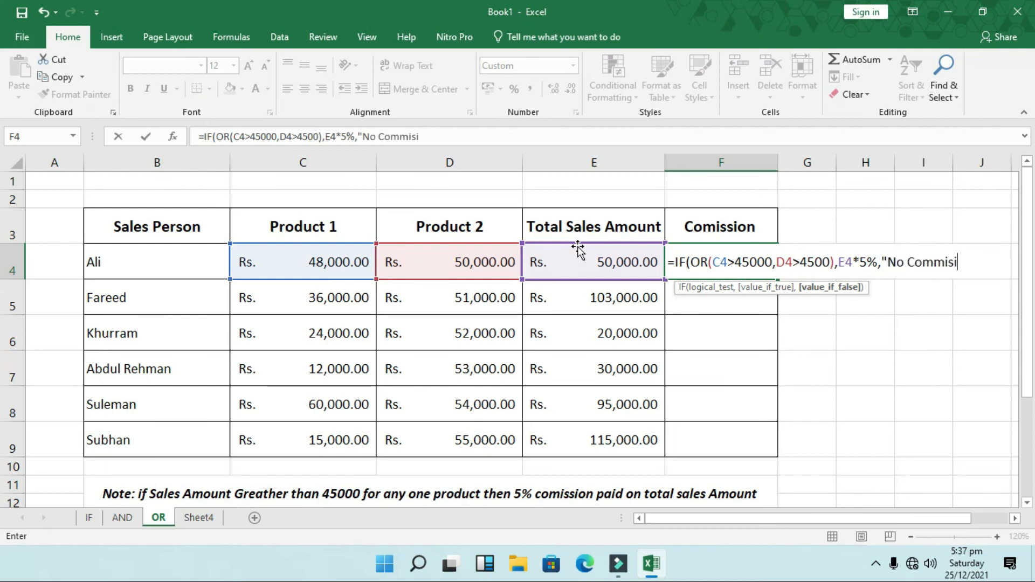
pyautogui.write('on)')
pyautogui.press('Return')
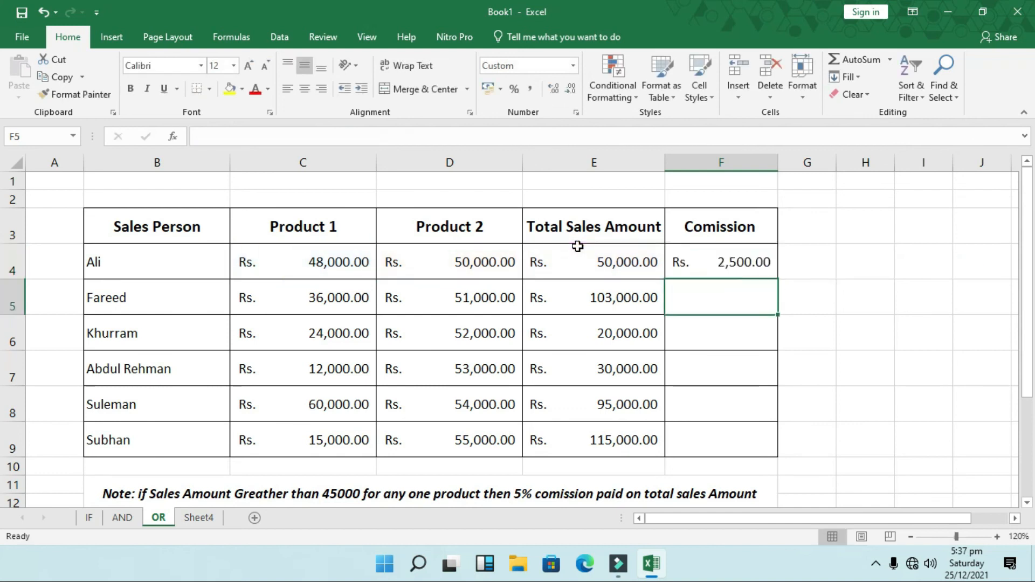
# Copy the F4 formula into F5 and check its commission against the sales amounts in C5, D5 and E5
pyautogui.click(721, 262)
pyautogui.moveTo(777, 279); pyautogui.dragTo(776, 307)
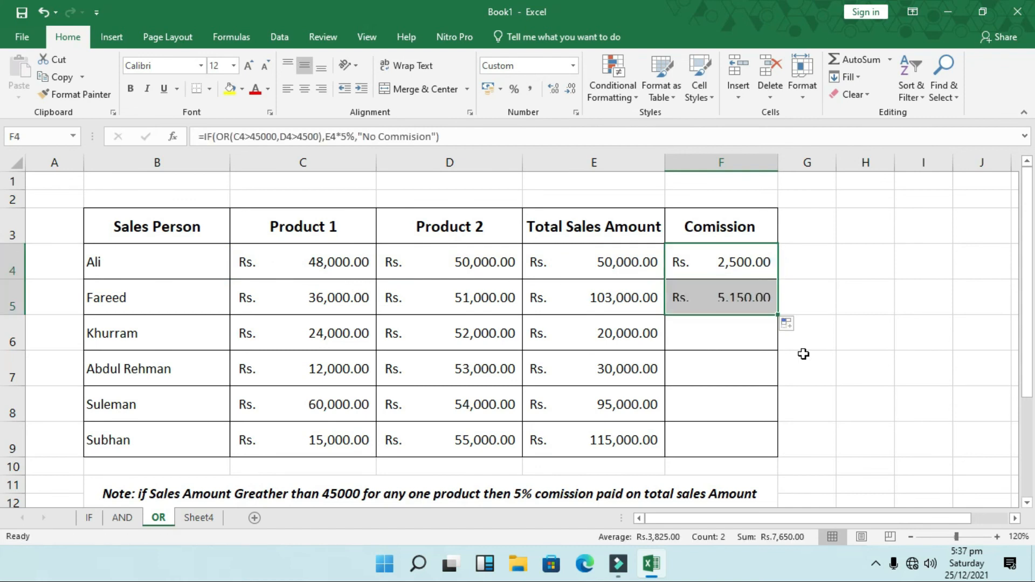
pyautogui.click(753, 302)
pyautogui.click(429, 308)
pyautogui.click(709, 309)
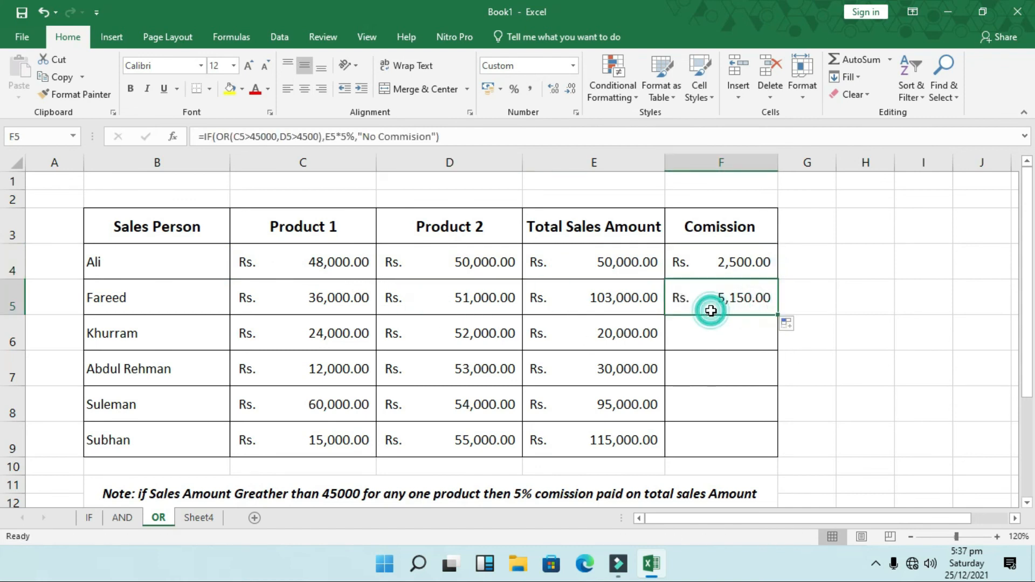
pyautogui.click(494, 296)
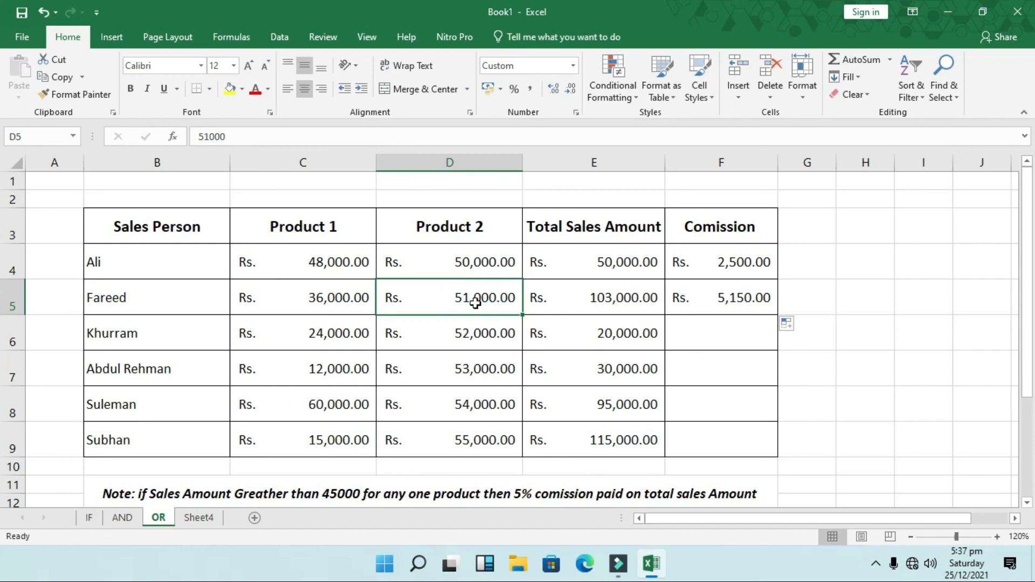
pyautogui.click(550, 298)
pyautogui.click(750, 296)
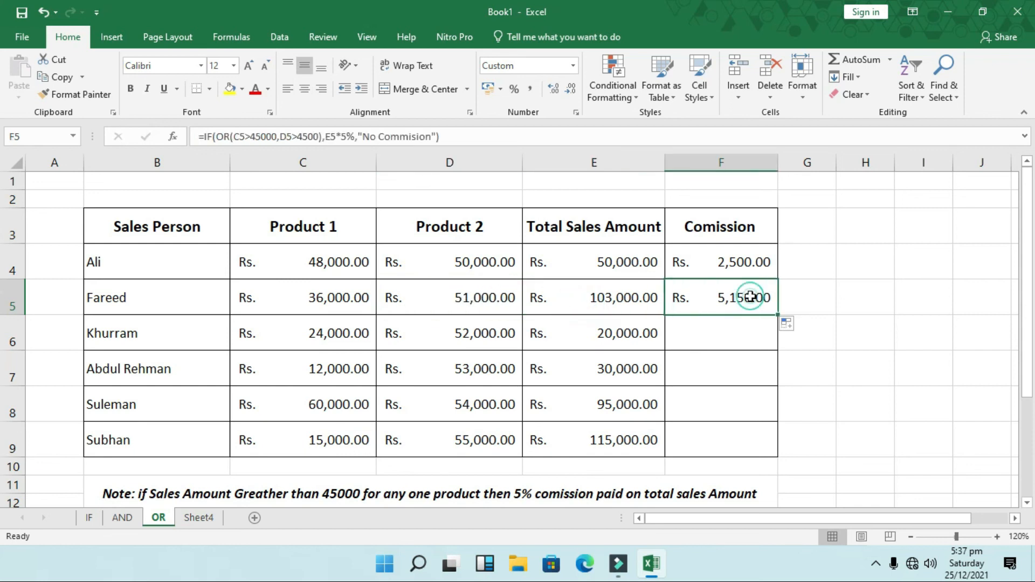
pyautogui.click(429, 299)
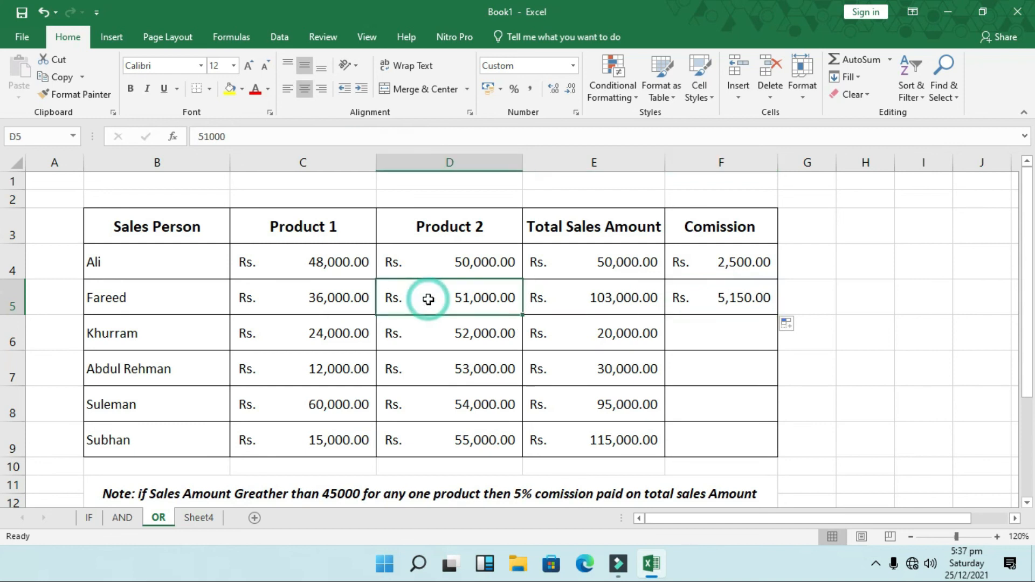
pyautogui.click(348, 299)
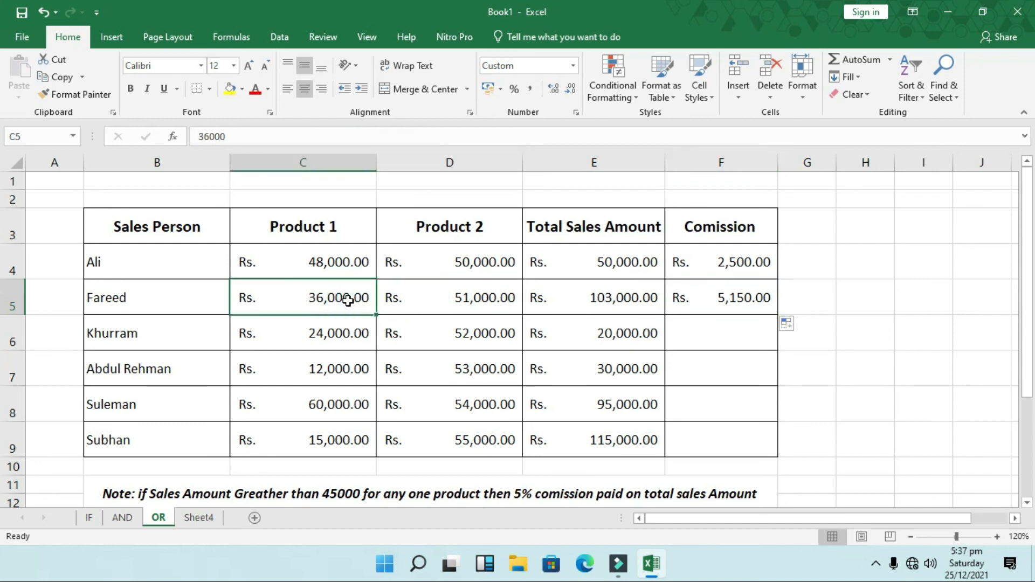
# Fill the commission formula from F5 down through F9
pyautogui.click(768, 296)
pyautogui.moveTo(778, 315); pyautogui.dragTo(771, 451)
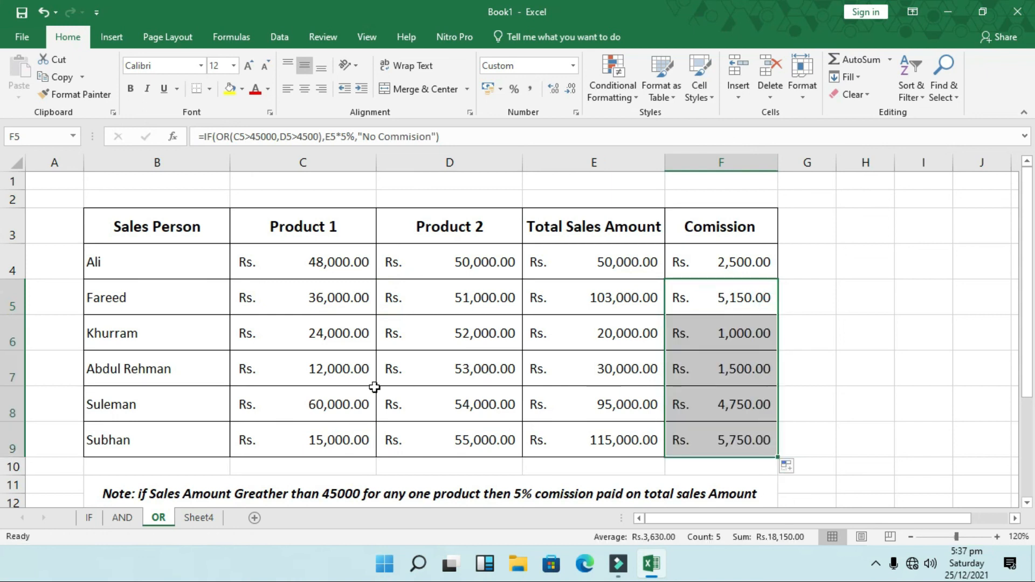
# Set the Product 2 amount in D7 to 4000 and check the commission in F7
pyautogui.click(477, 372)
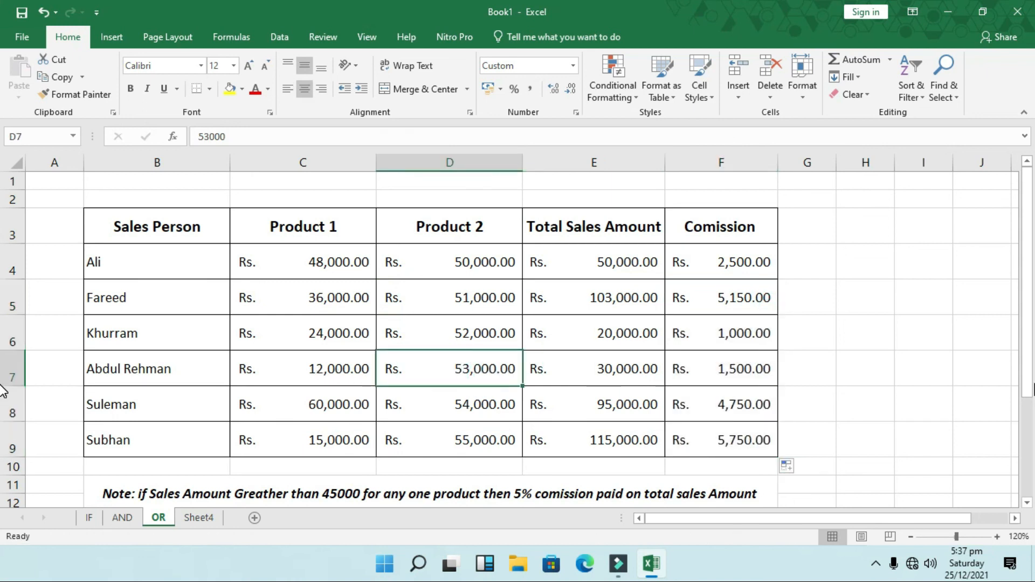
pyautogui.write('4000')
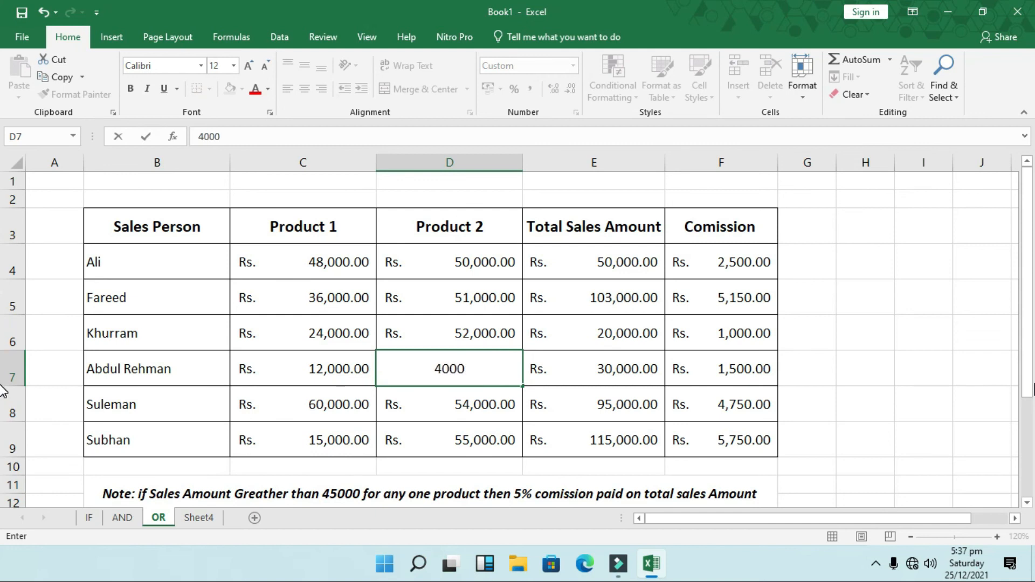
pyautogui.press('Return')
pyautogui.click(719, 378)
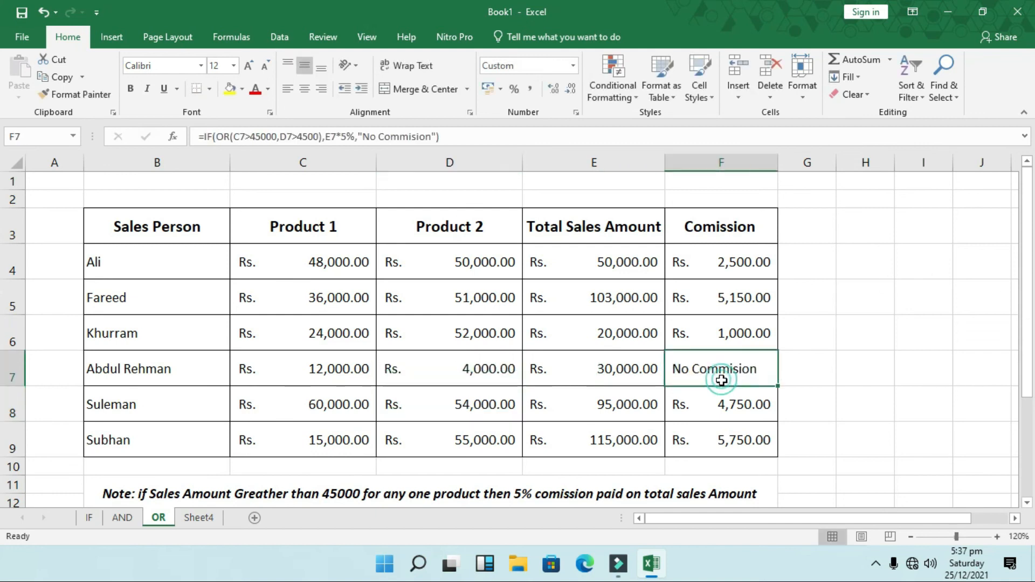